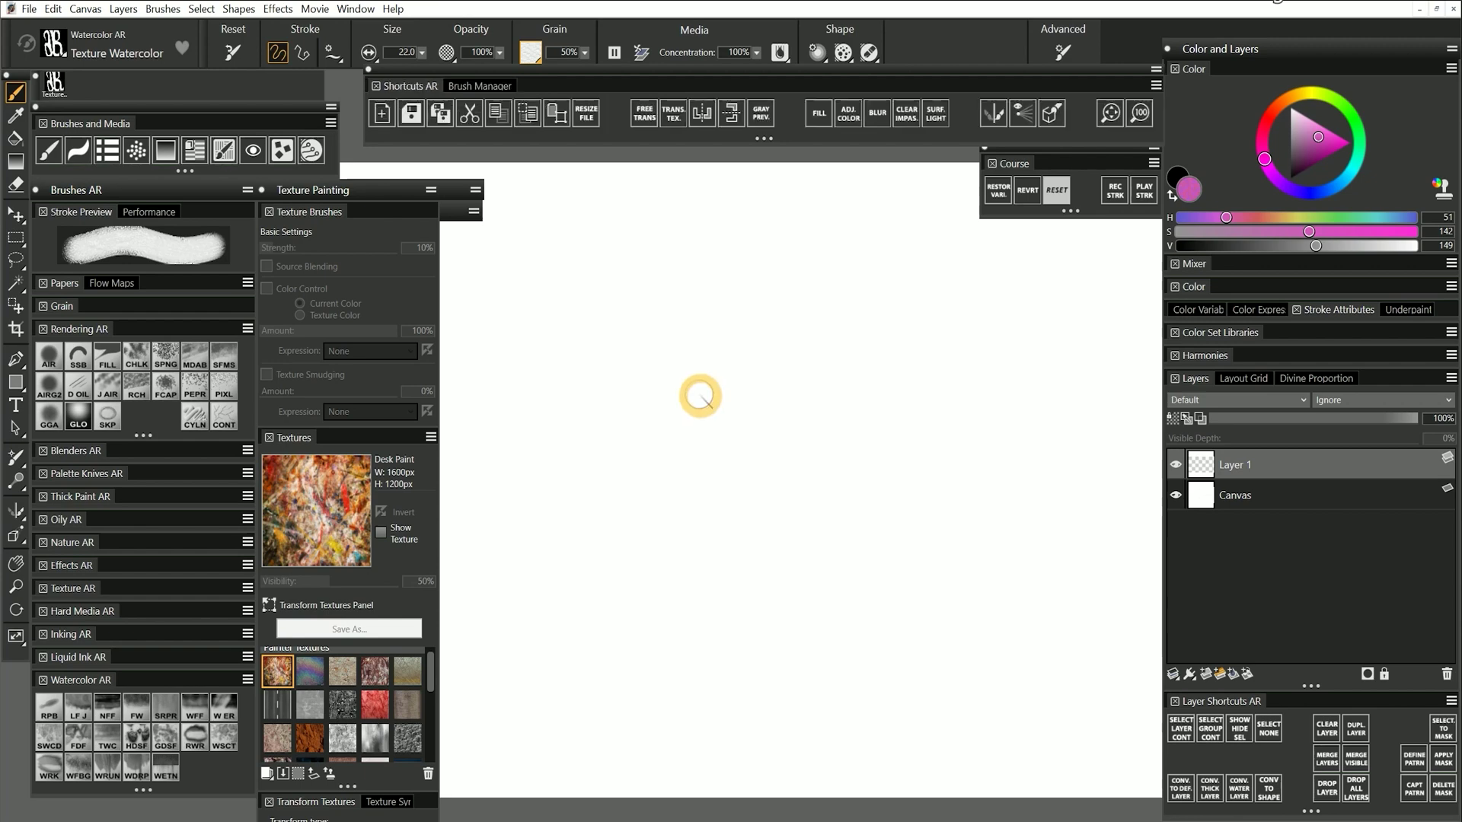
Open the New Image dialog from the Shortcuts AR palette
left_click(382, 114)
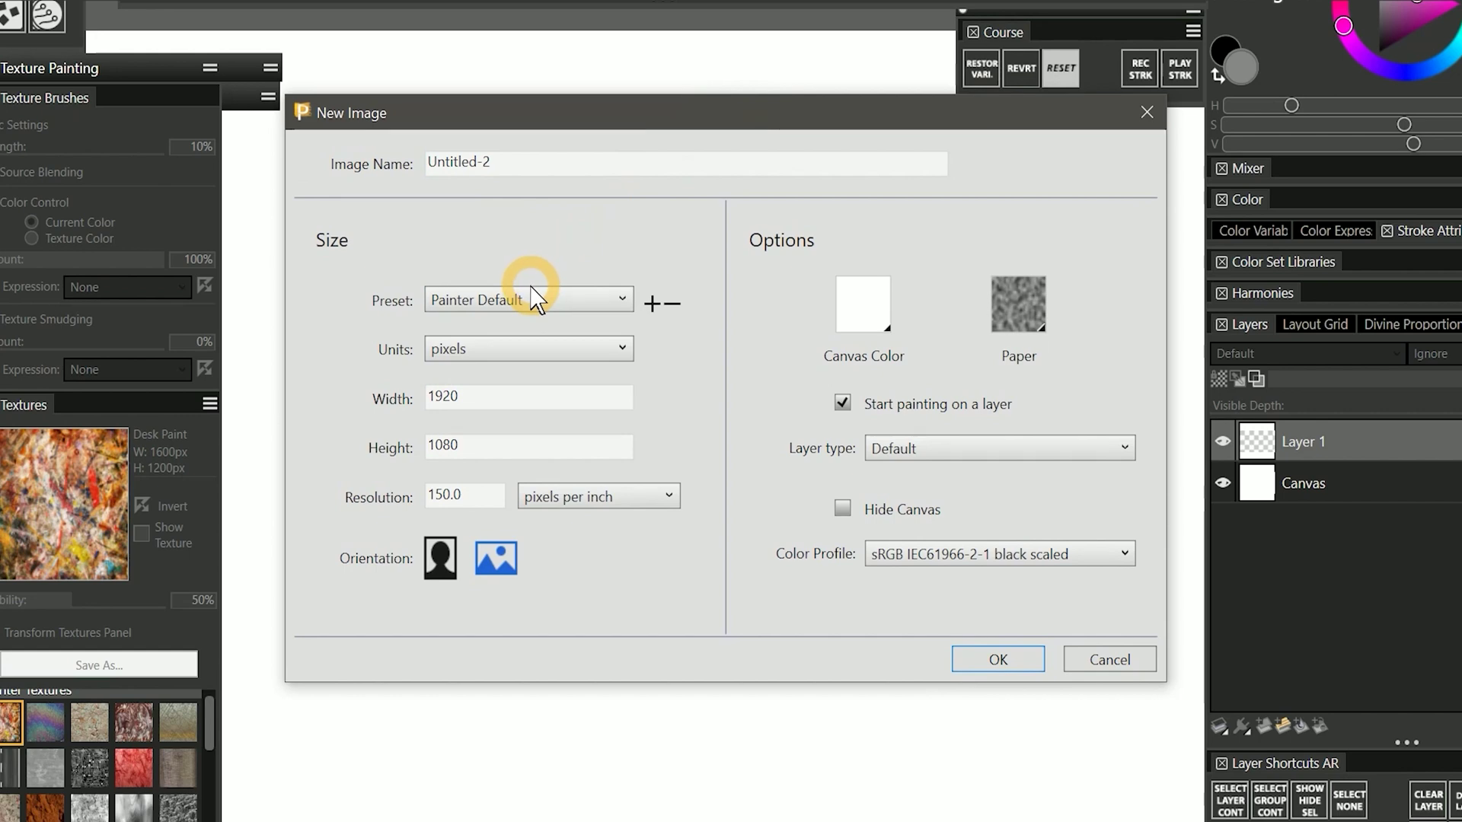
Set the new image width and height to 2400 pixels each
left_click(532, 290)
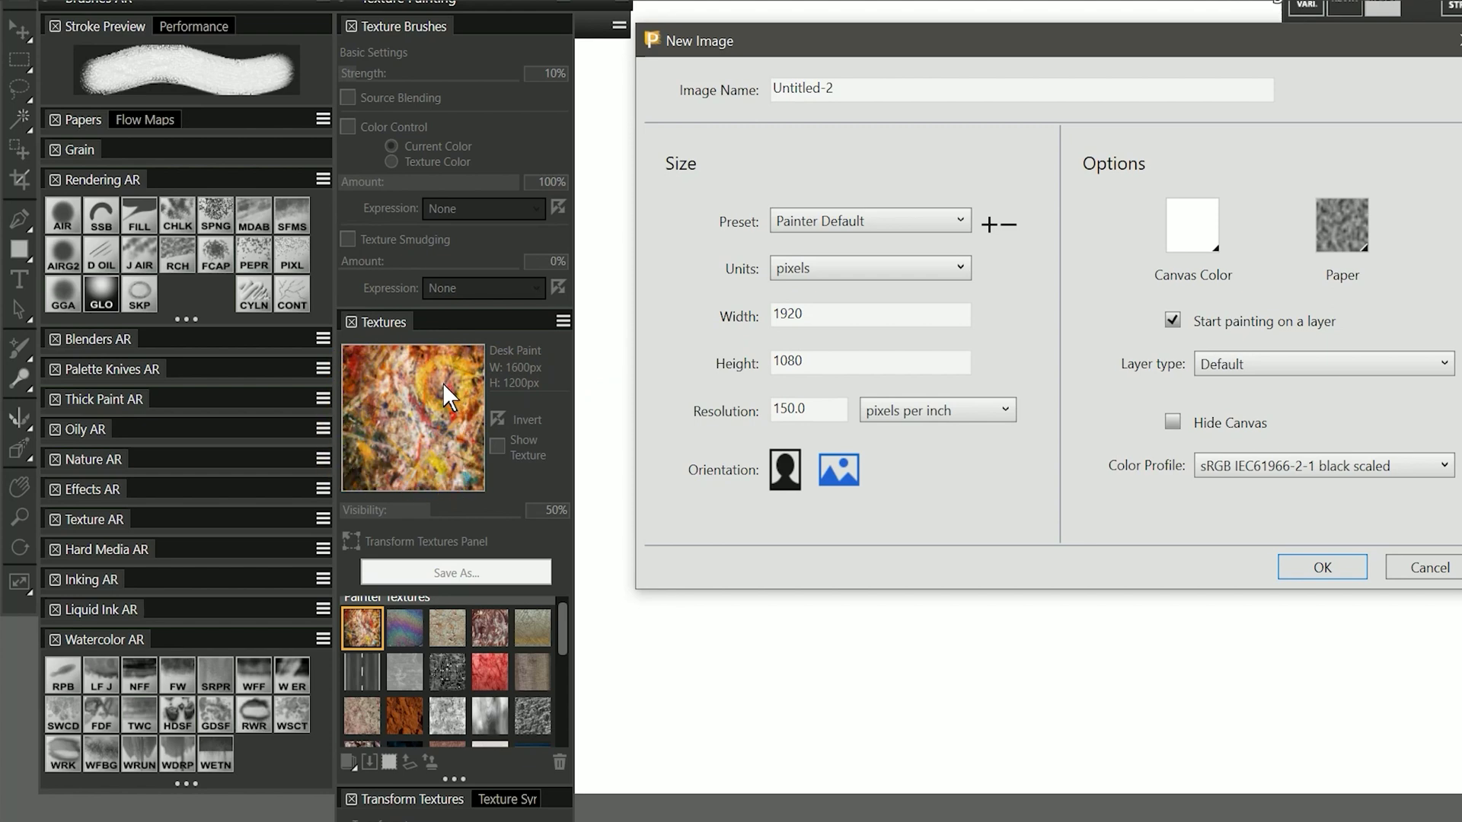
double_click(775, 315)
type("2400")
double_click(775, 362)
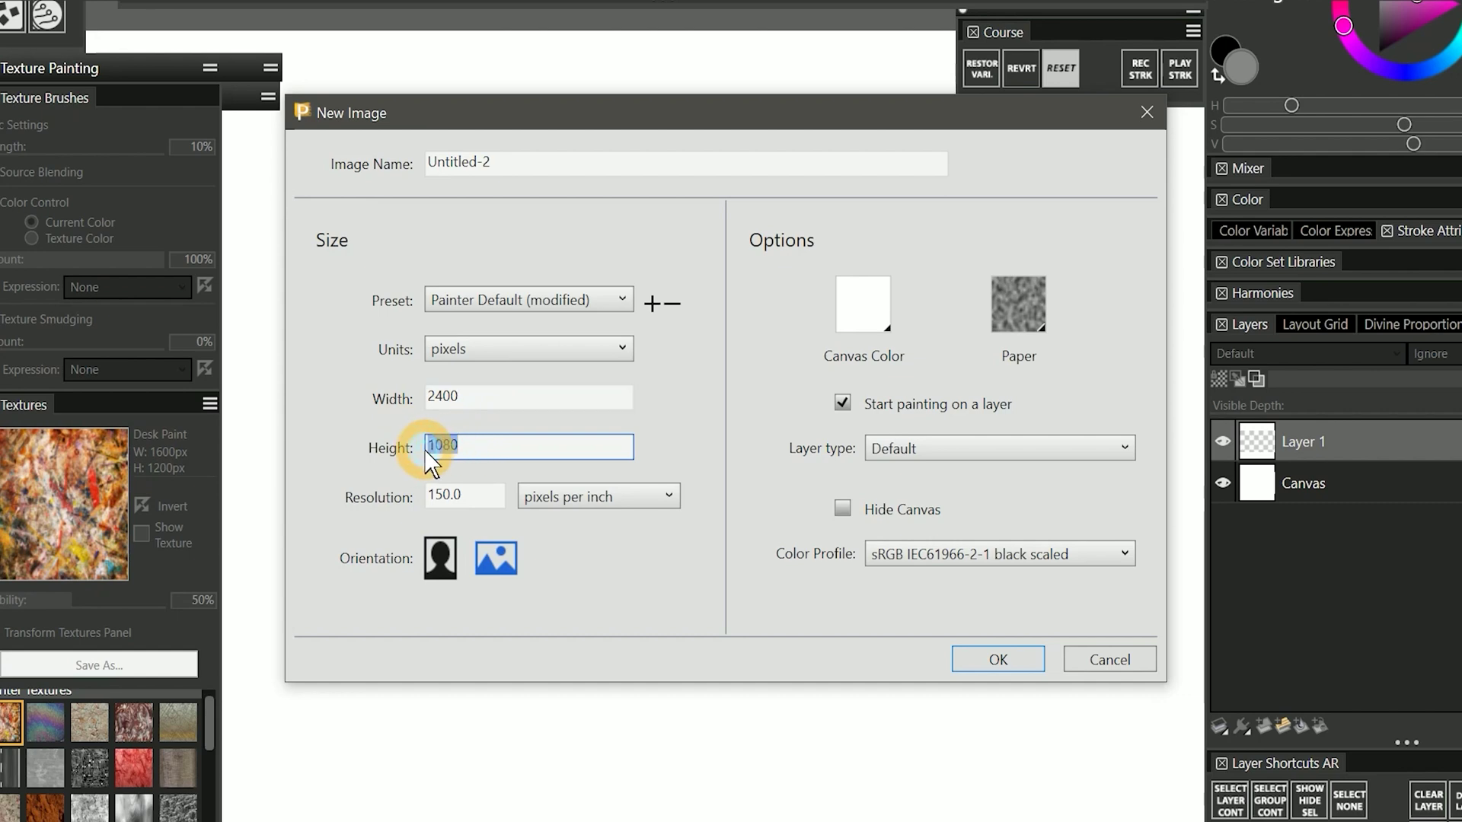
type("2400")
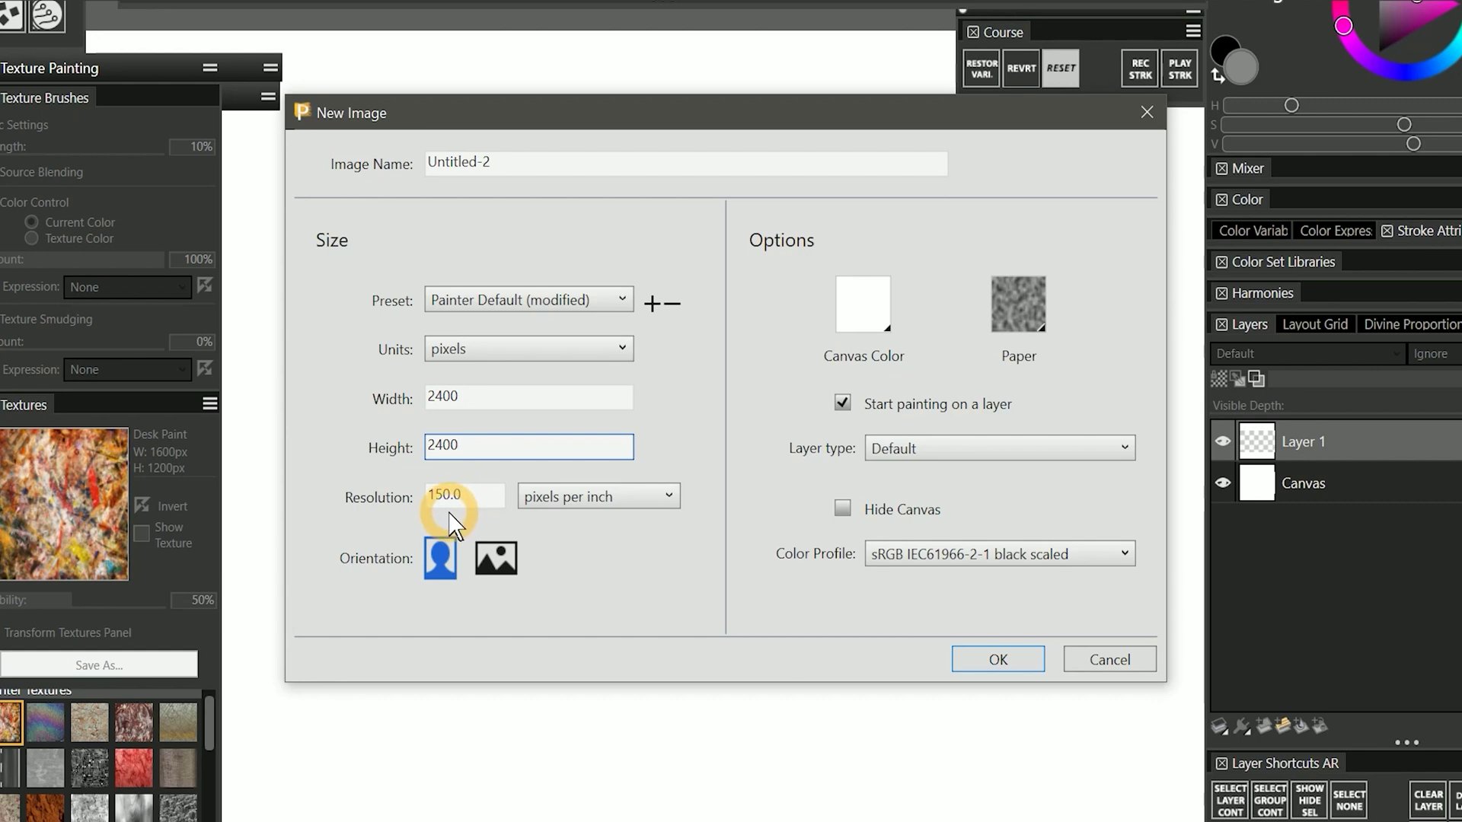
Create the image, choose Simulated Woodgrain paper, and sponge rusty orange over the canvas
key("Return")
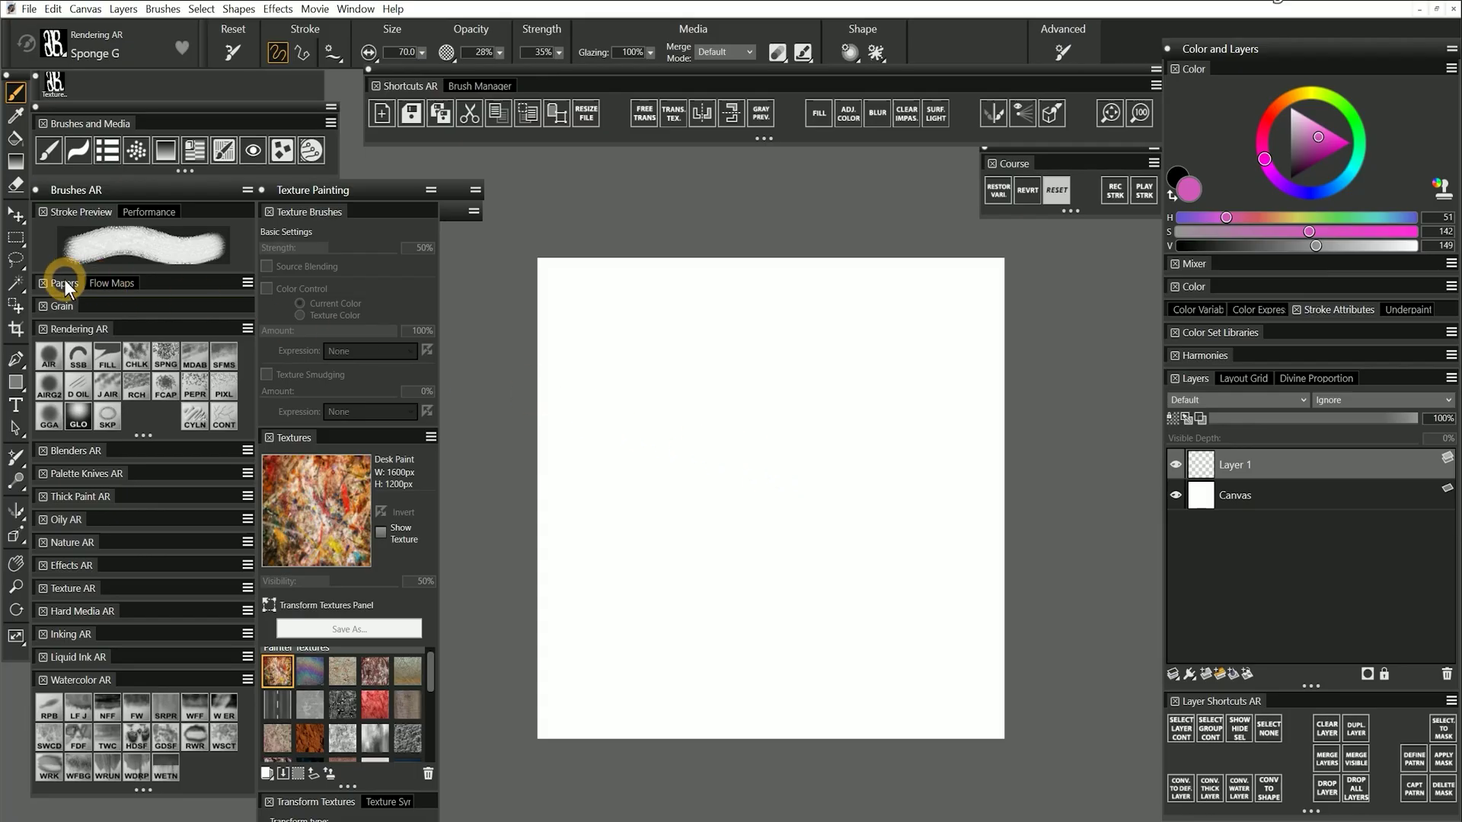
left_click(61, 282)
left_click_drag(242, 492, 245, 510)
left_click(50, 506)
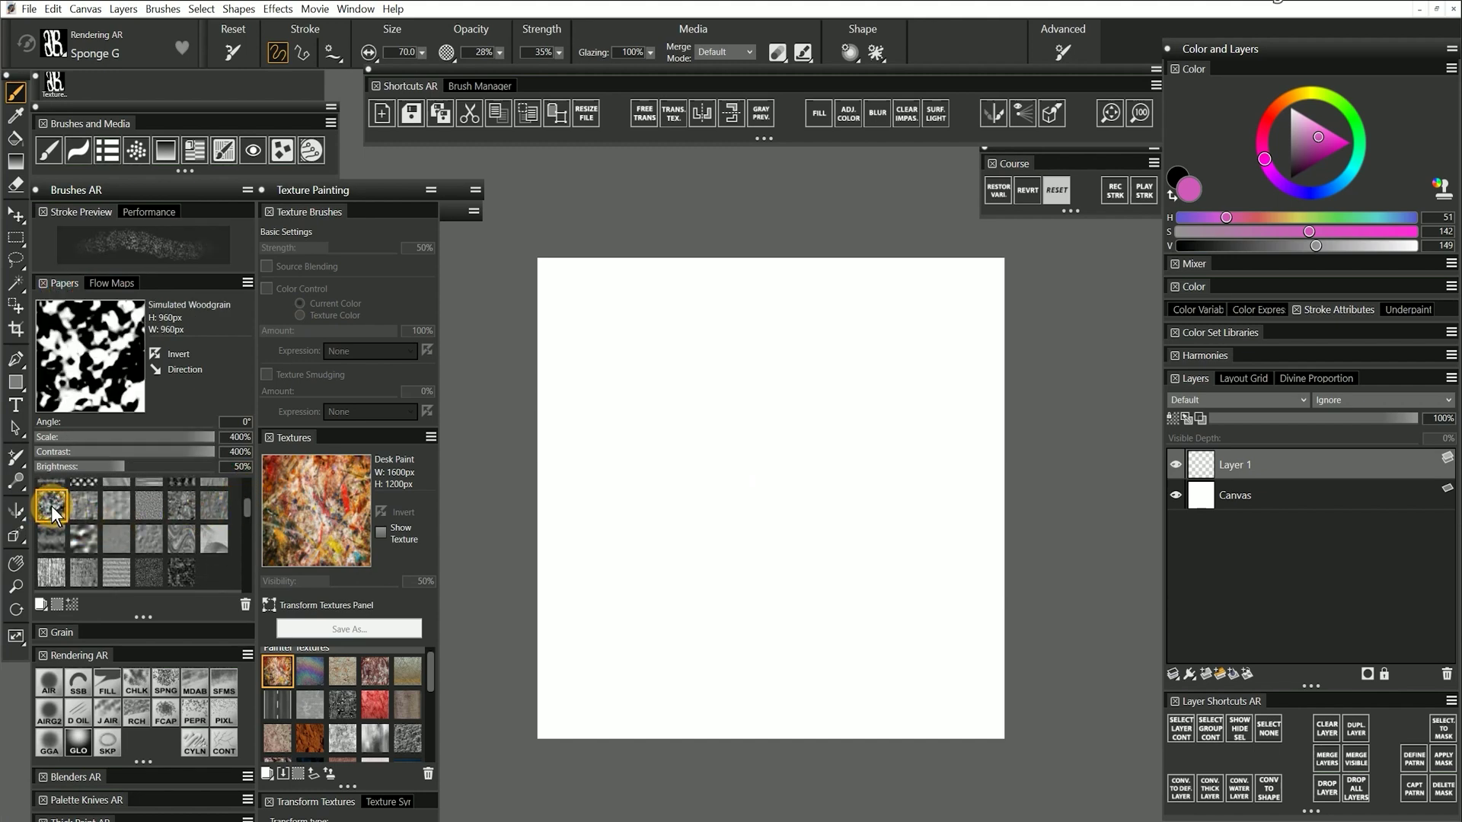
left_click(166, 681)
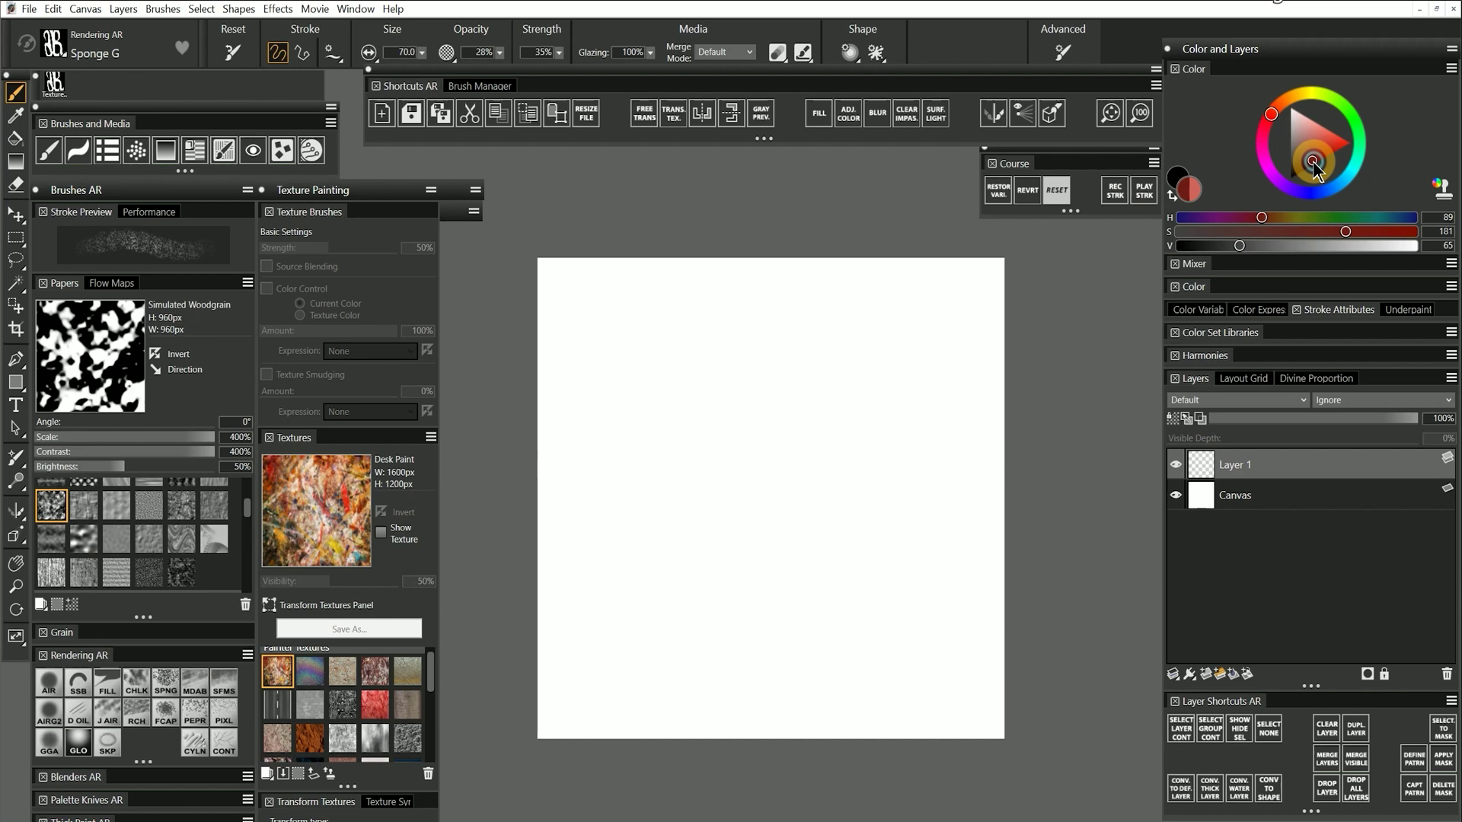
mouse_move(716, 305)
left_mouse_down()
mouse_move(652, 482)
mouse_move(914, 685)
left_mouse_up()
Add dark brown Flat Captured strokes, hide the Canvas layer, and add a light scribble
left_click(196, 716)
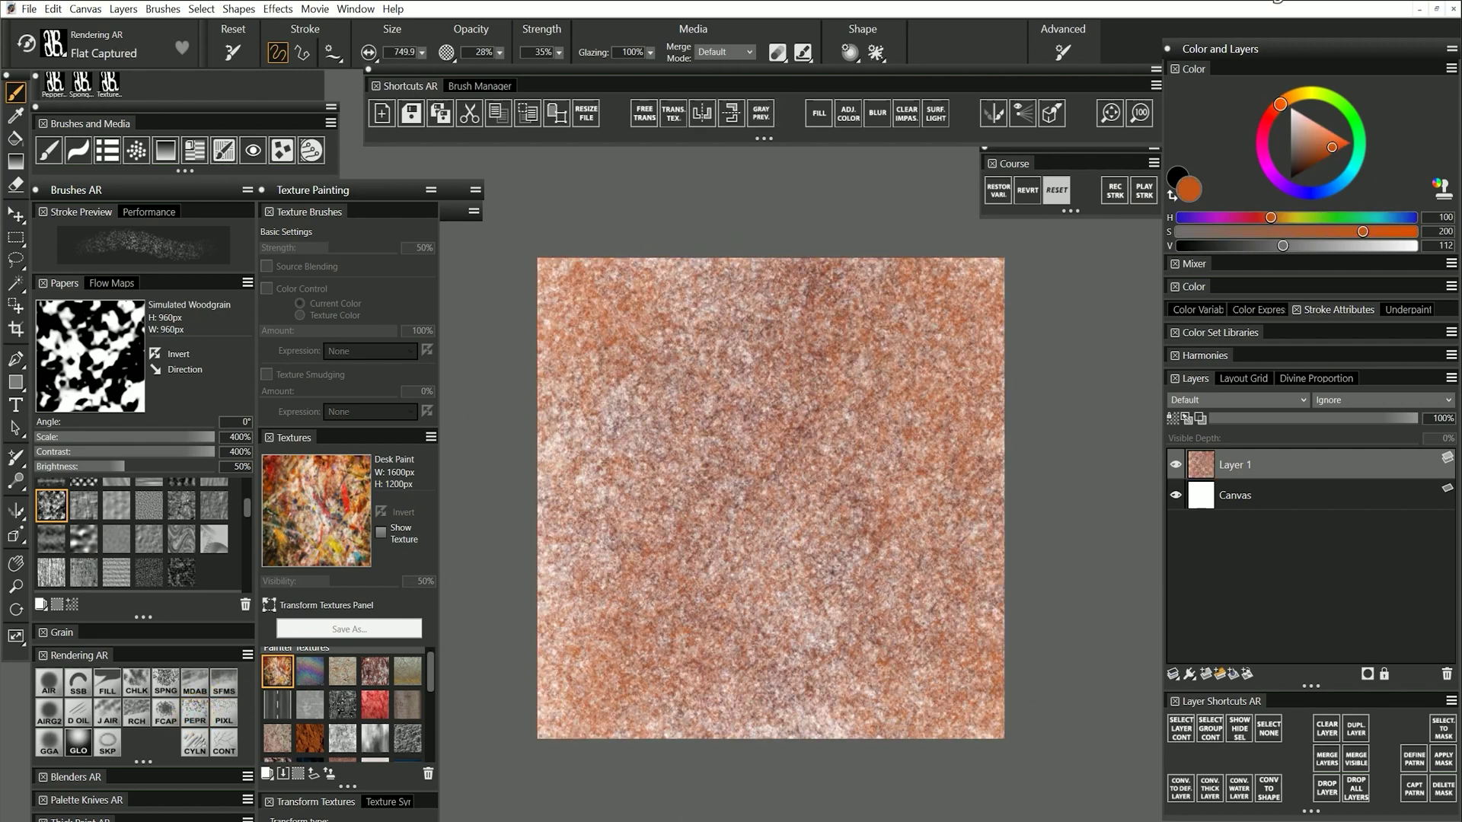
left_click(165, 716)
mouse_move(556, 609)
left_mouse_down()
mouse_move(952, 456)
mouse_move(810, 757)
mouse_move(876, 601)
left_mouse_up()
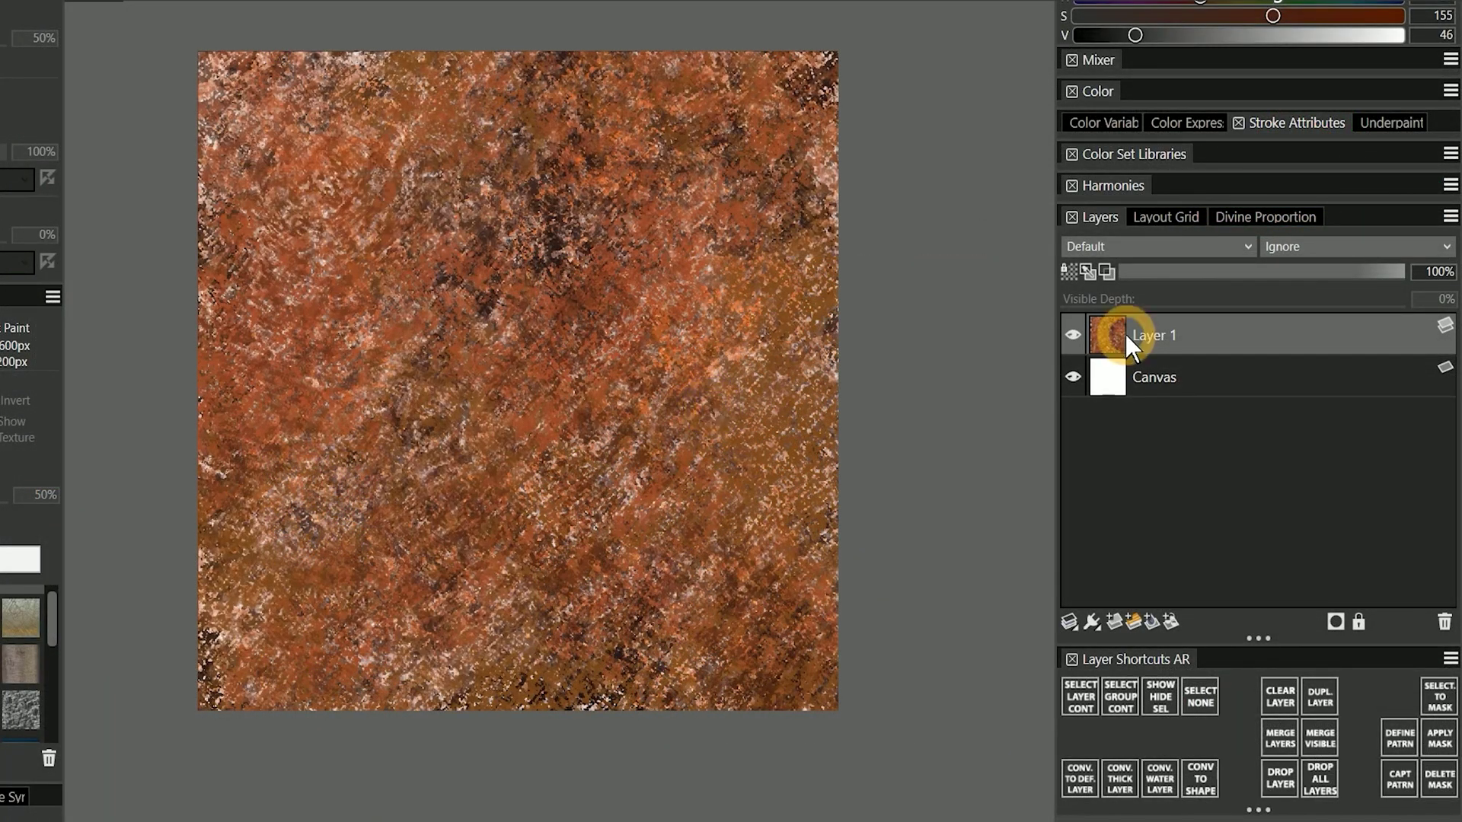
left_click(1073, 377)
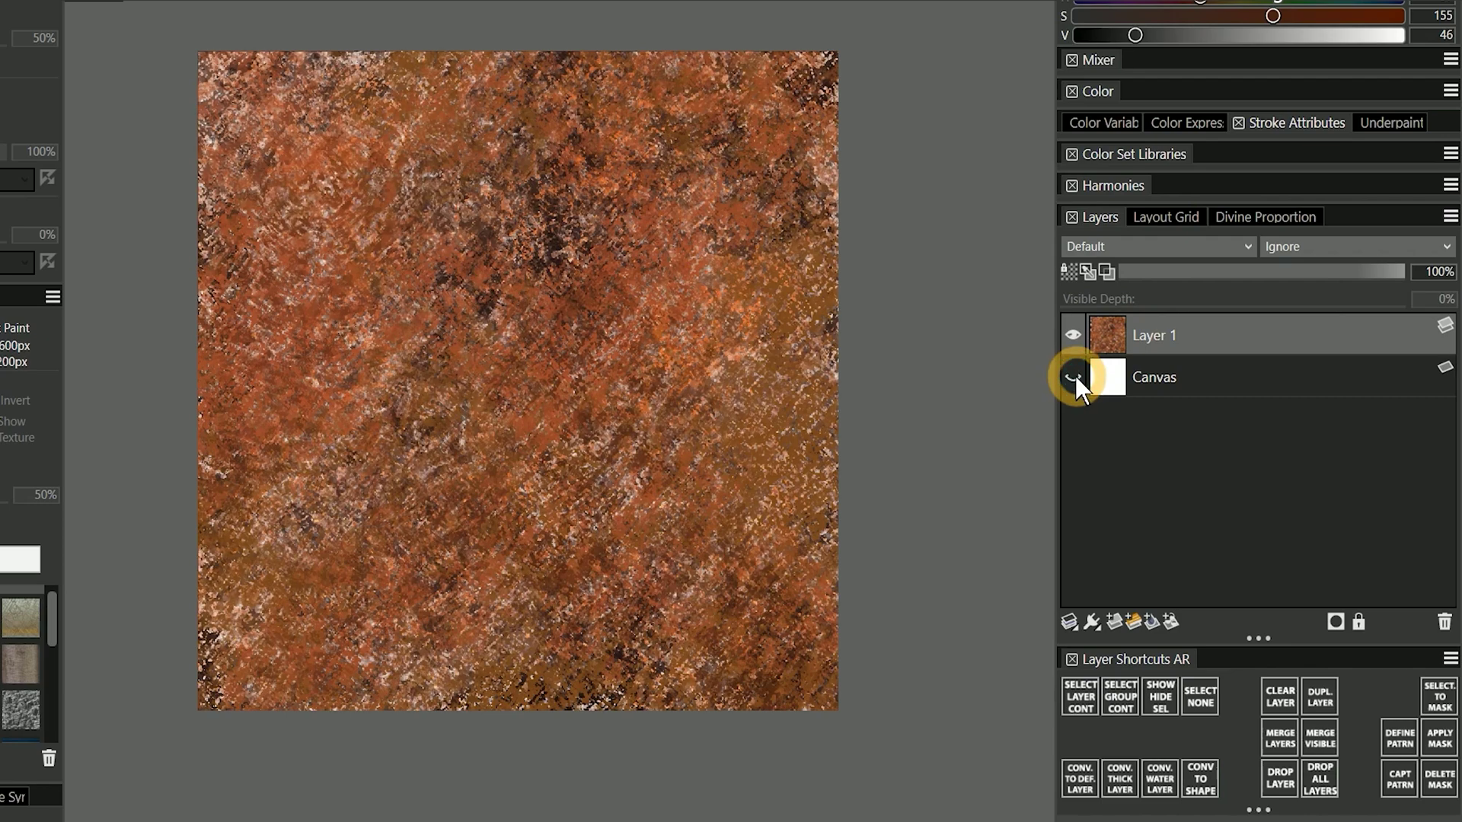
mouse_move(560, 225)
left_mouse_down()
mouse_move(421, 340)
mouse_move(395, 427)
mouse_move(581, 349)
mouse_move(581, 527)
left_mouse_up()
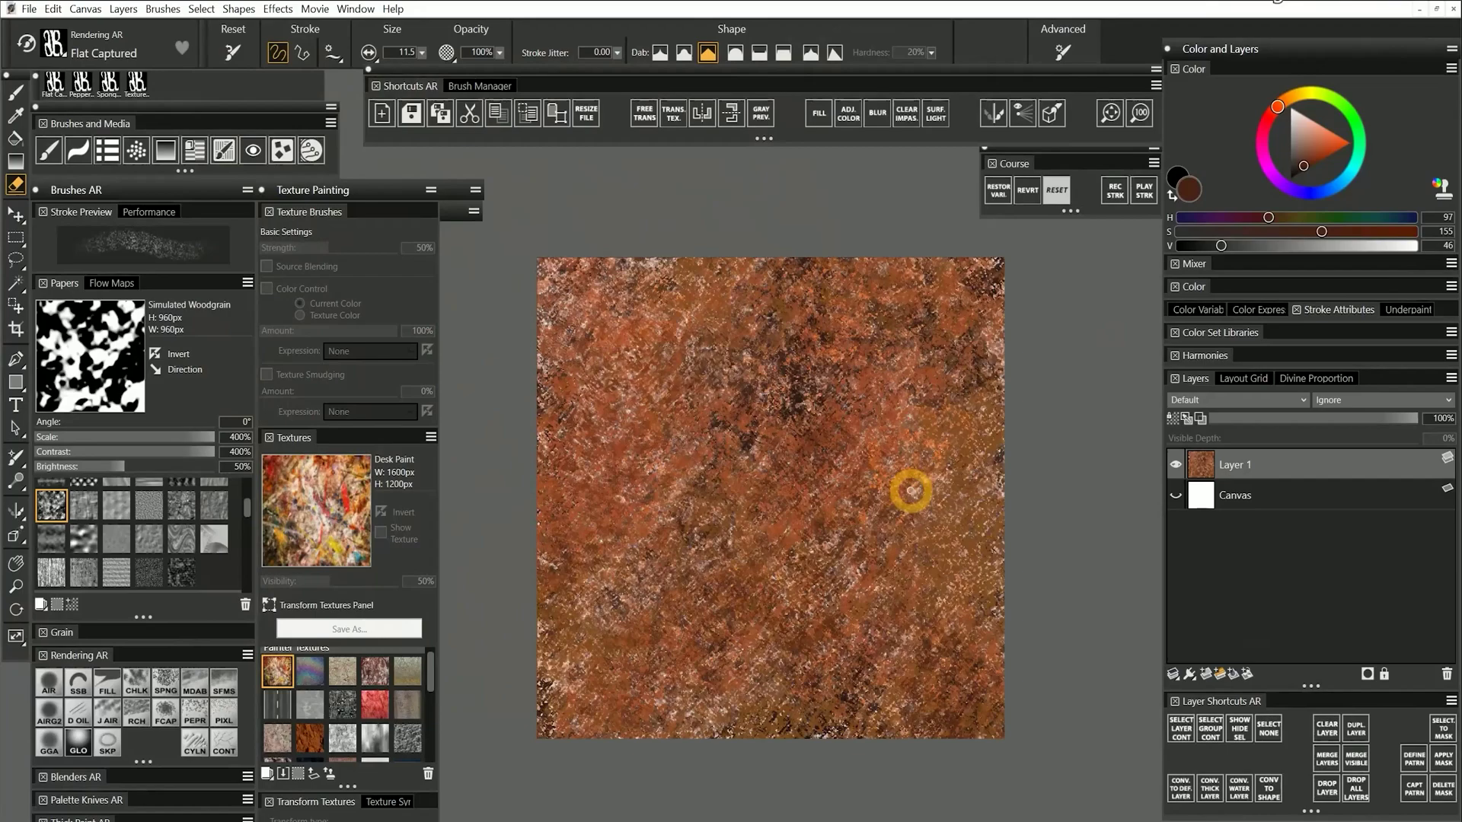
Select the whole canvas and capture it as a texture named Weathered
key("ctrl+a")
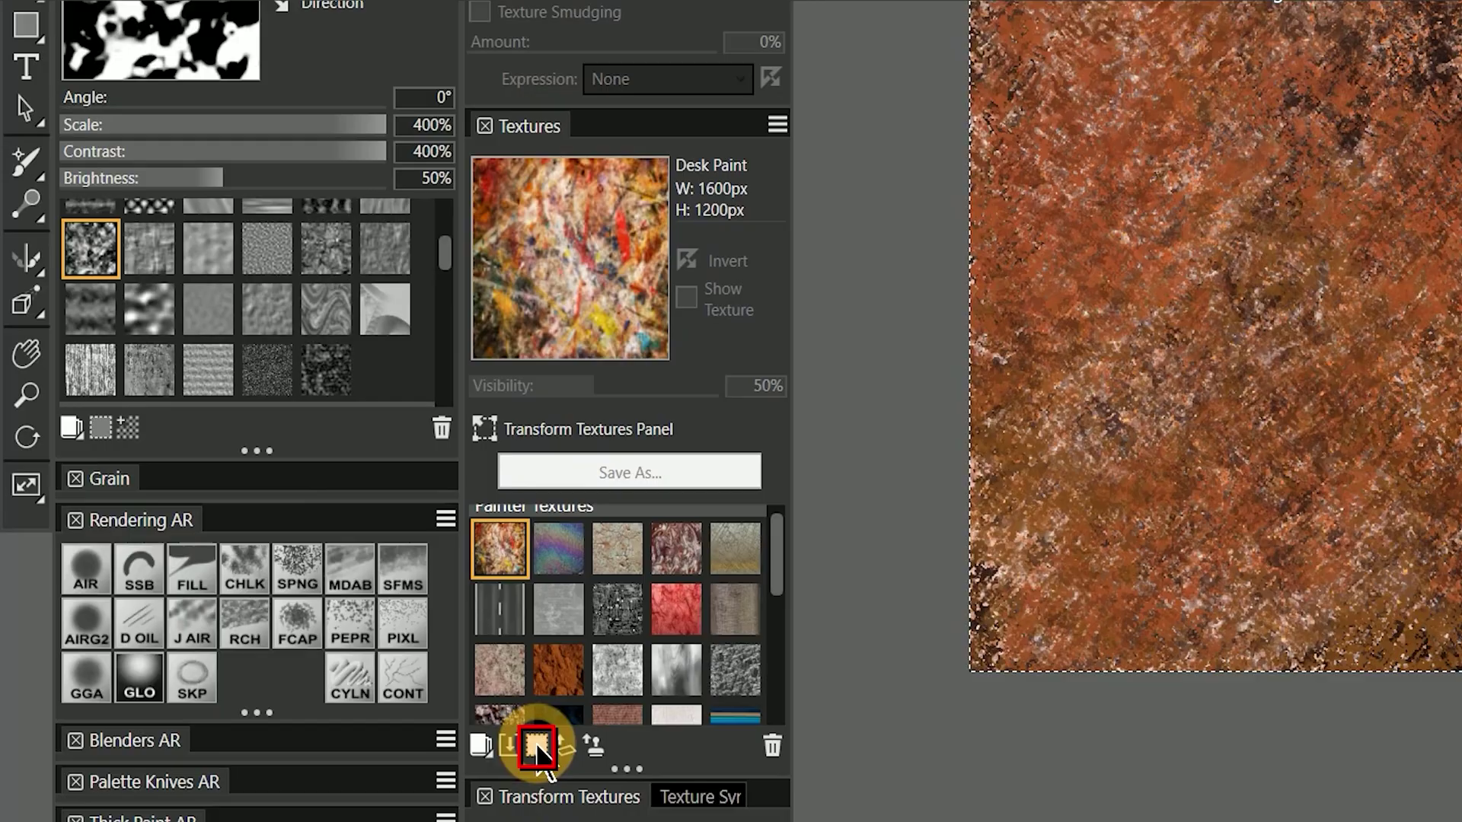
left_click(536, 747)
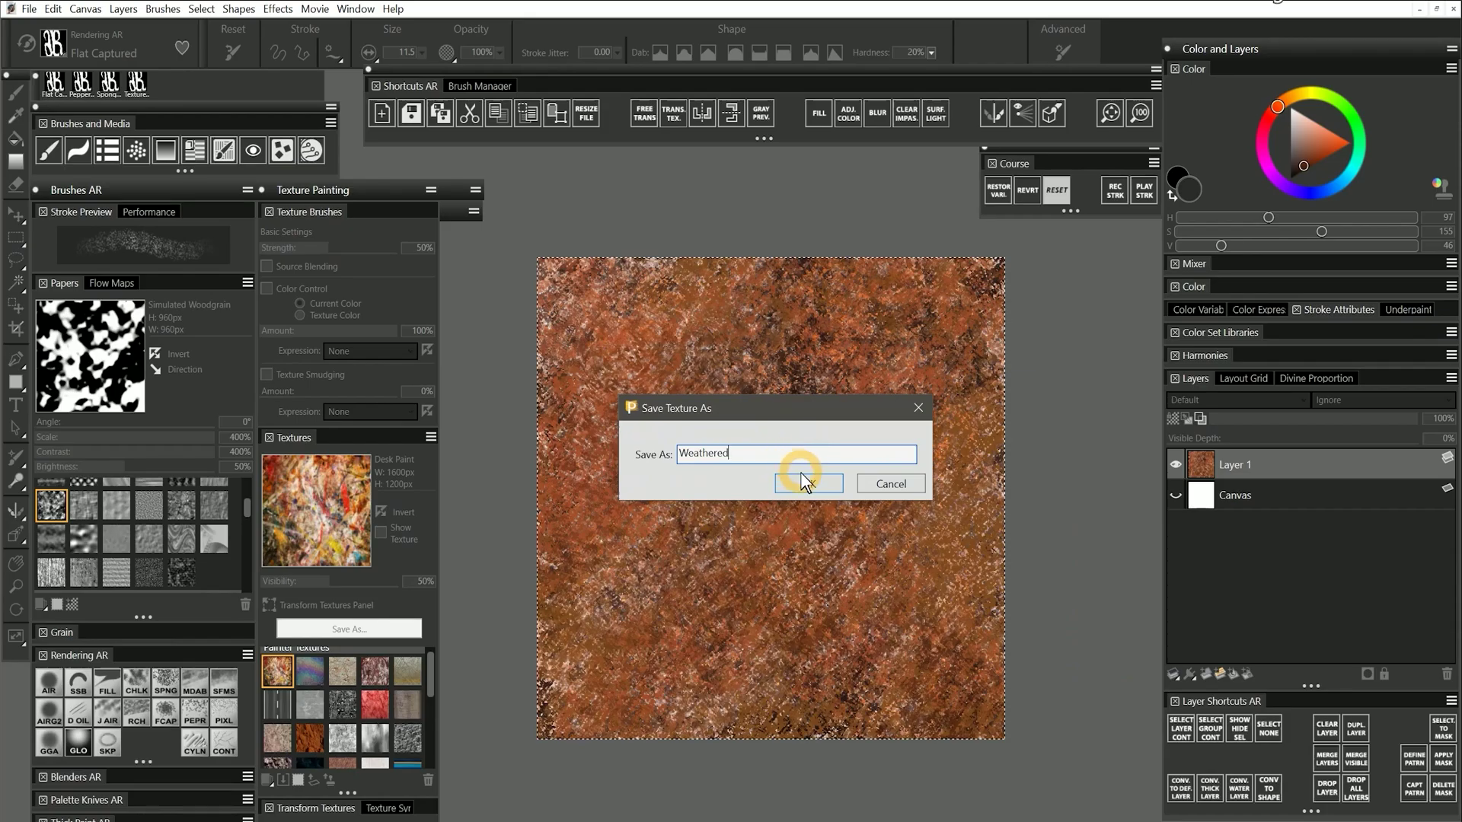
left_click(805, 482)
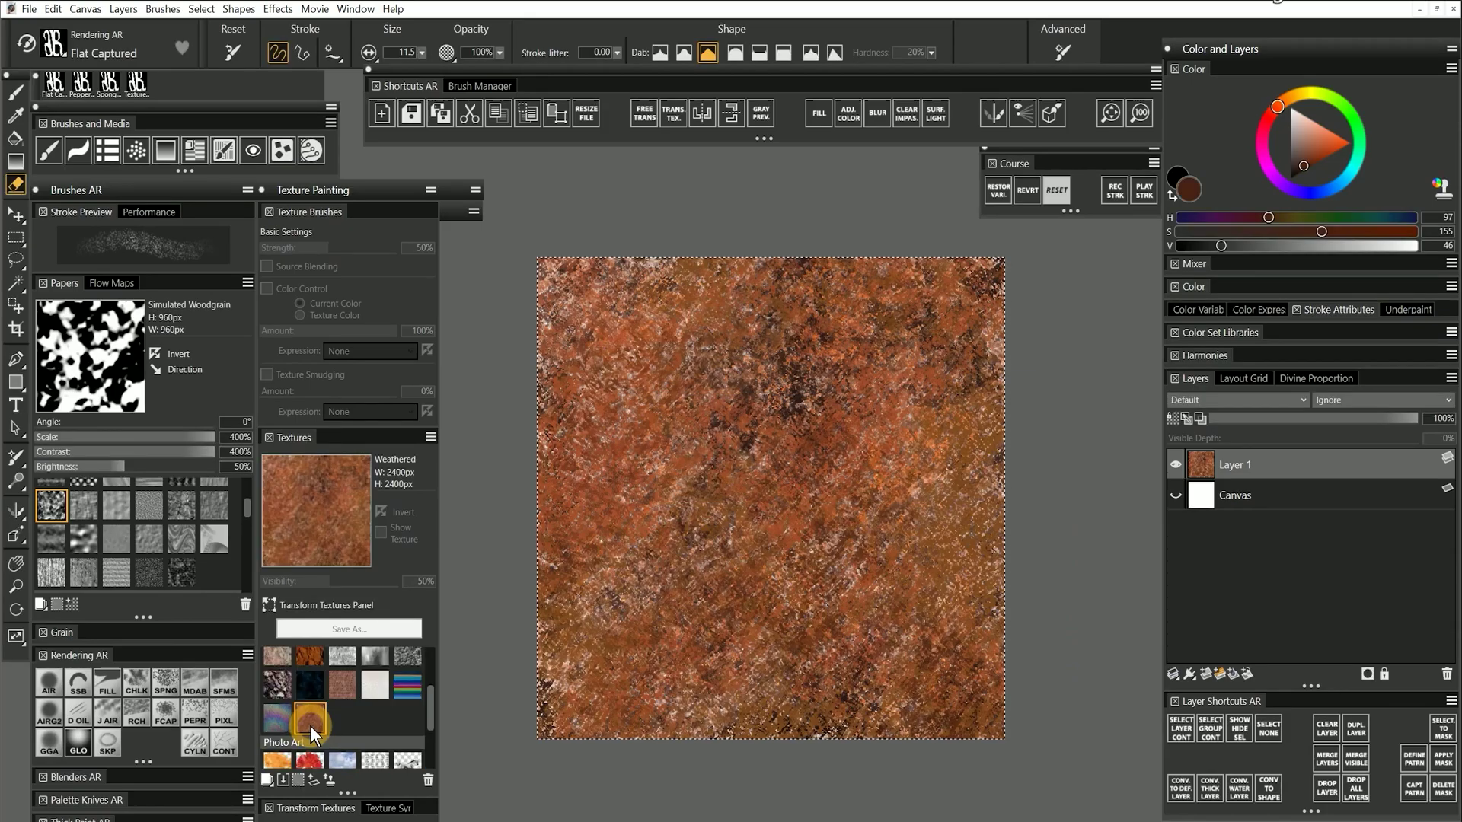
scroll(312, 735, "up", 1)
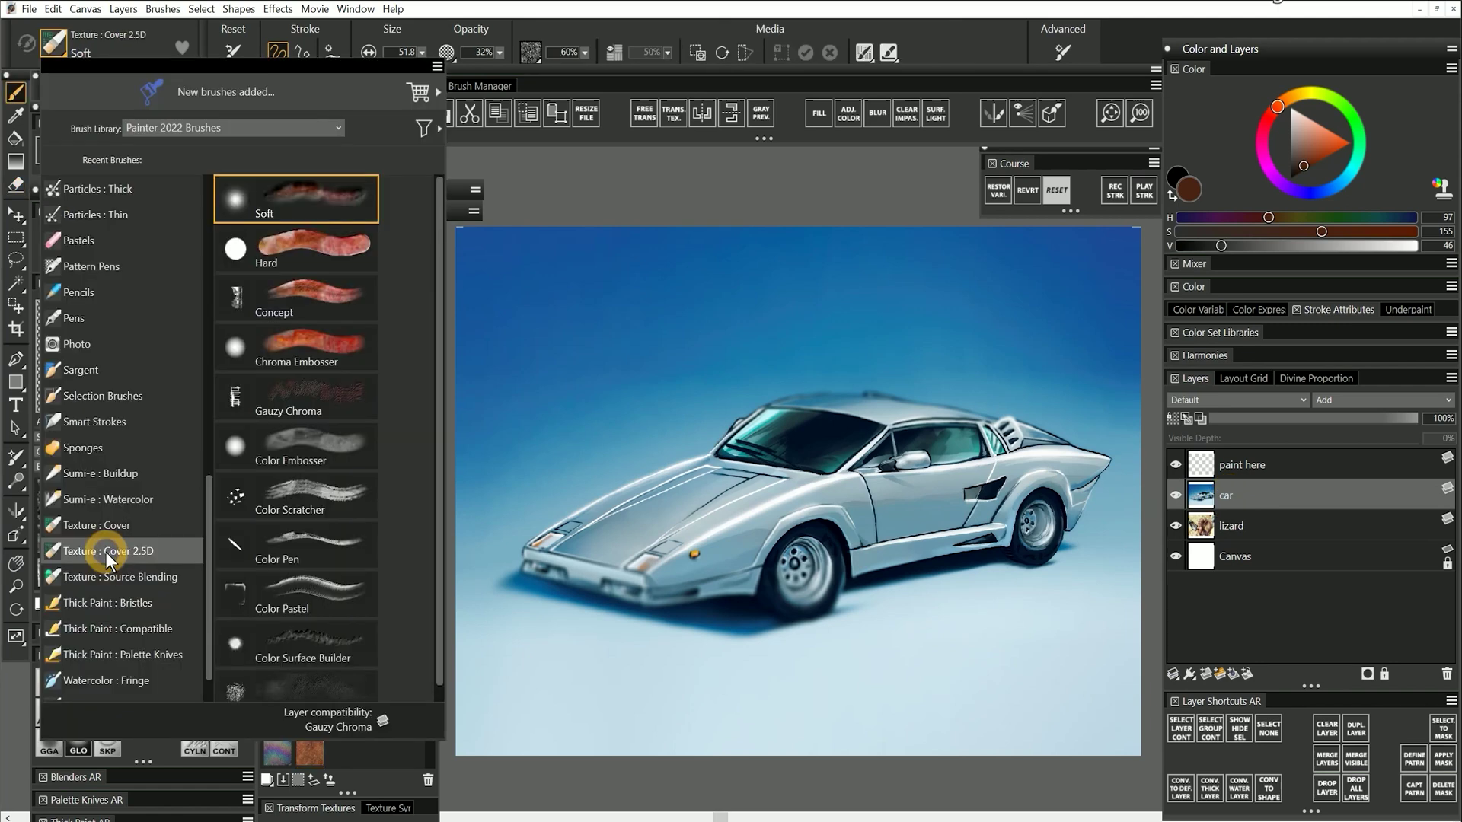
Brush the Weathered texture across the car's hood using Texture Cover 2.5D Soft
left_click(284, 207)
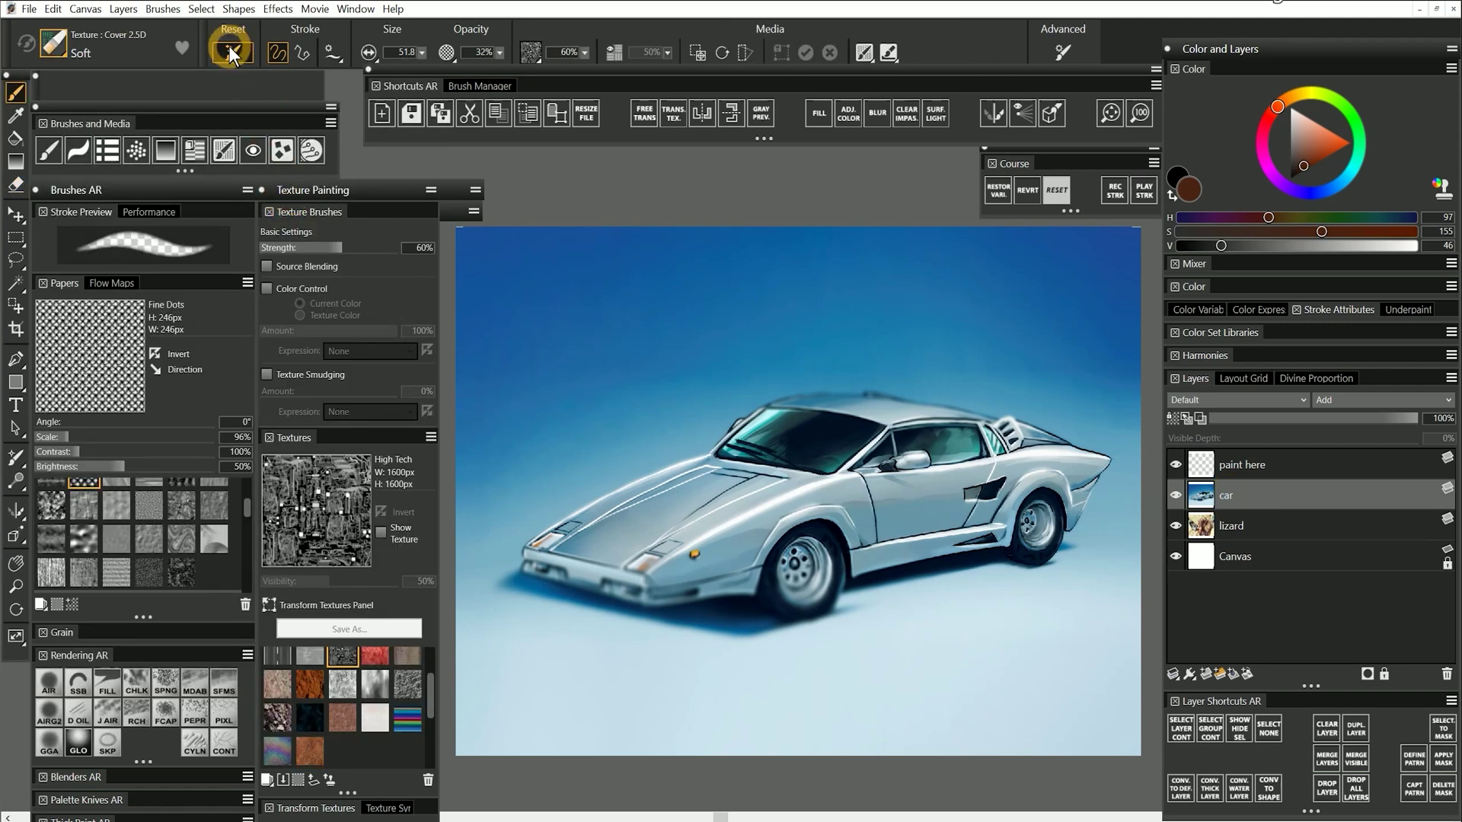
left_click(305, 750)
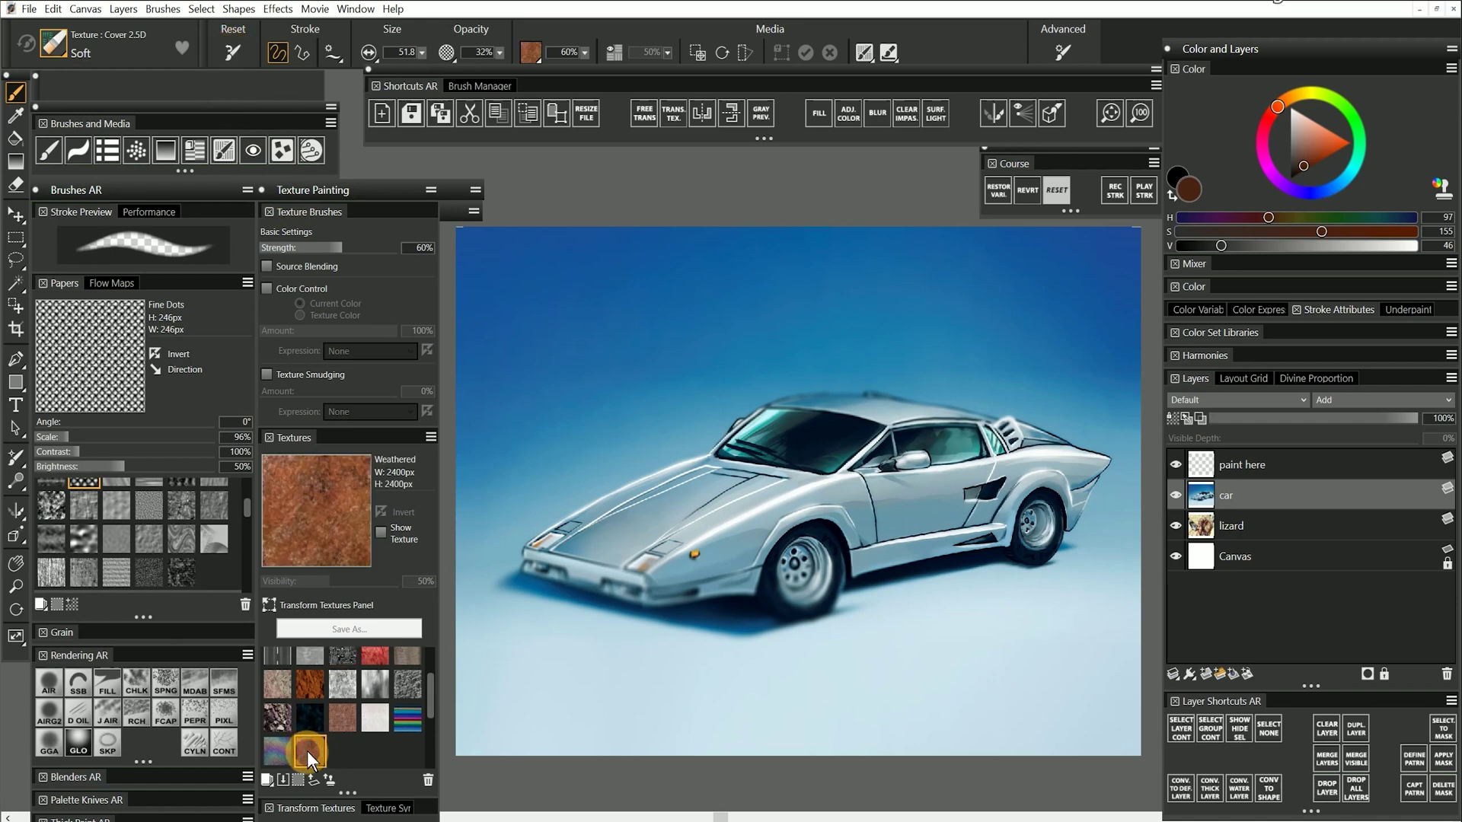
mouse_move(614, 522)
left_mouse_down()
mouse_move(689, 517)
mouse_move(741, 524)
mouse_move(591, 533)
mouse_move(635, 505)
mouse_move(899, 498)
mouse_move(949, 513)
mouse_move(848, 504)
mouse_move(696, 574)
mouse_move(898, 546)
mouse_move(1025, 487)
left_mouse_up()
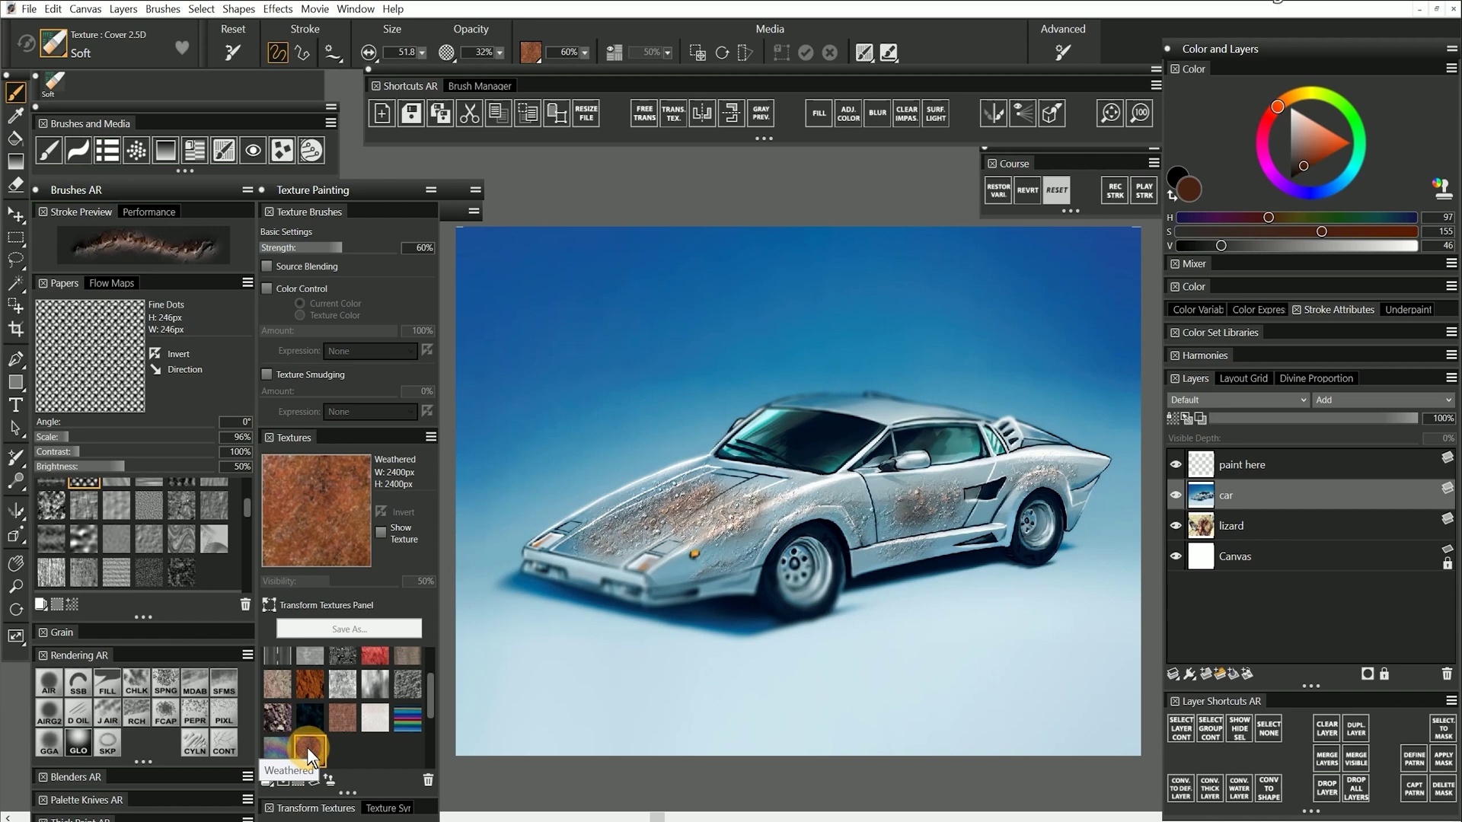
Switch to the rust painting document and delete the Weathered texture from the library
key("ctrl+Tab")
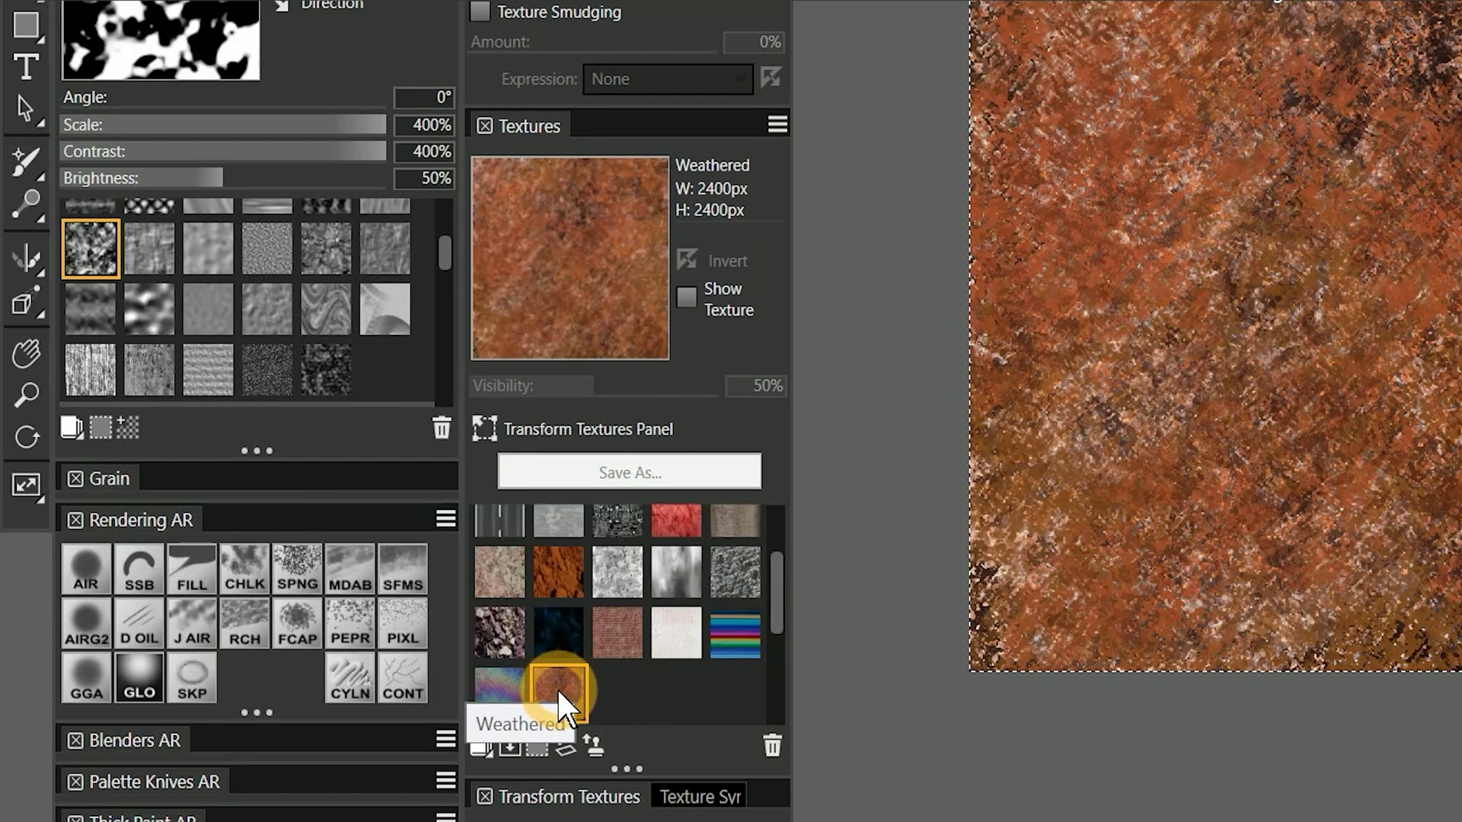
left_click(771, 742)
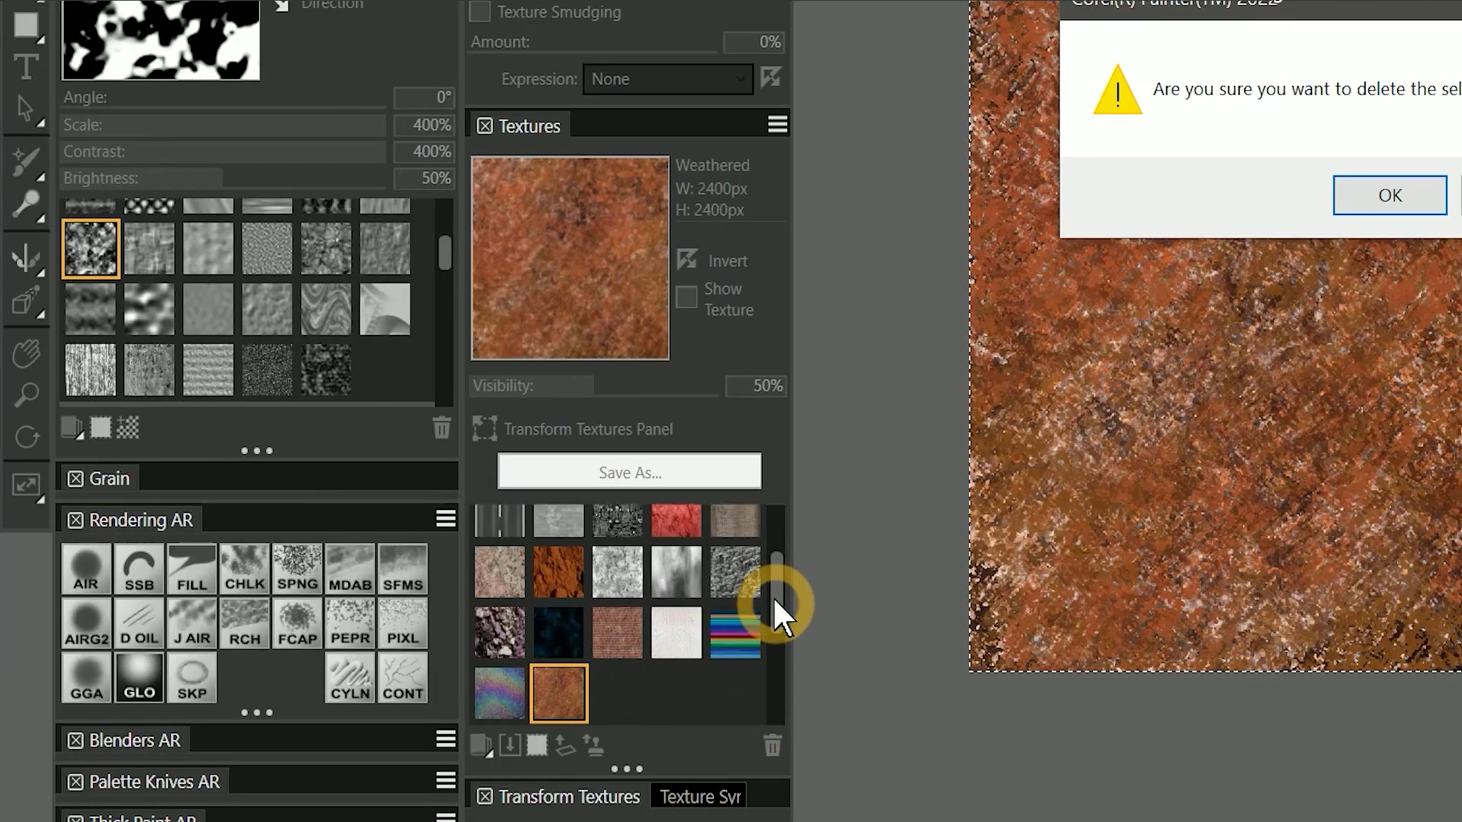
left_click(1373, 200)
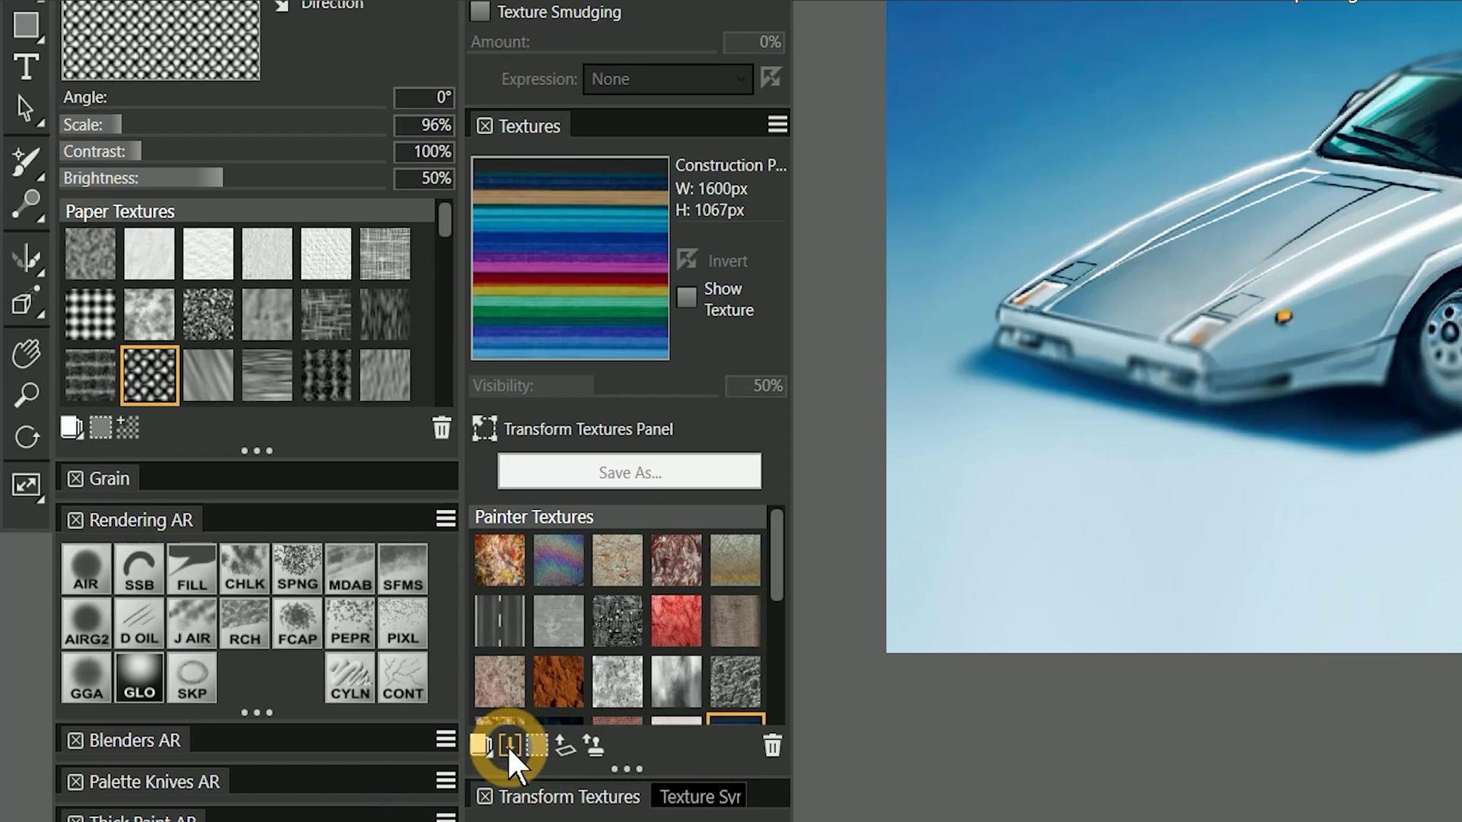
Import the textures-driftwood2 image file as a new texture
left_click(508, 747)
left_click(680, 89)
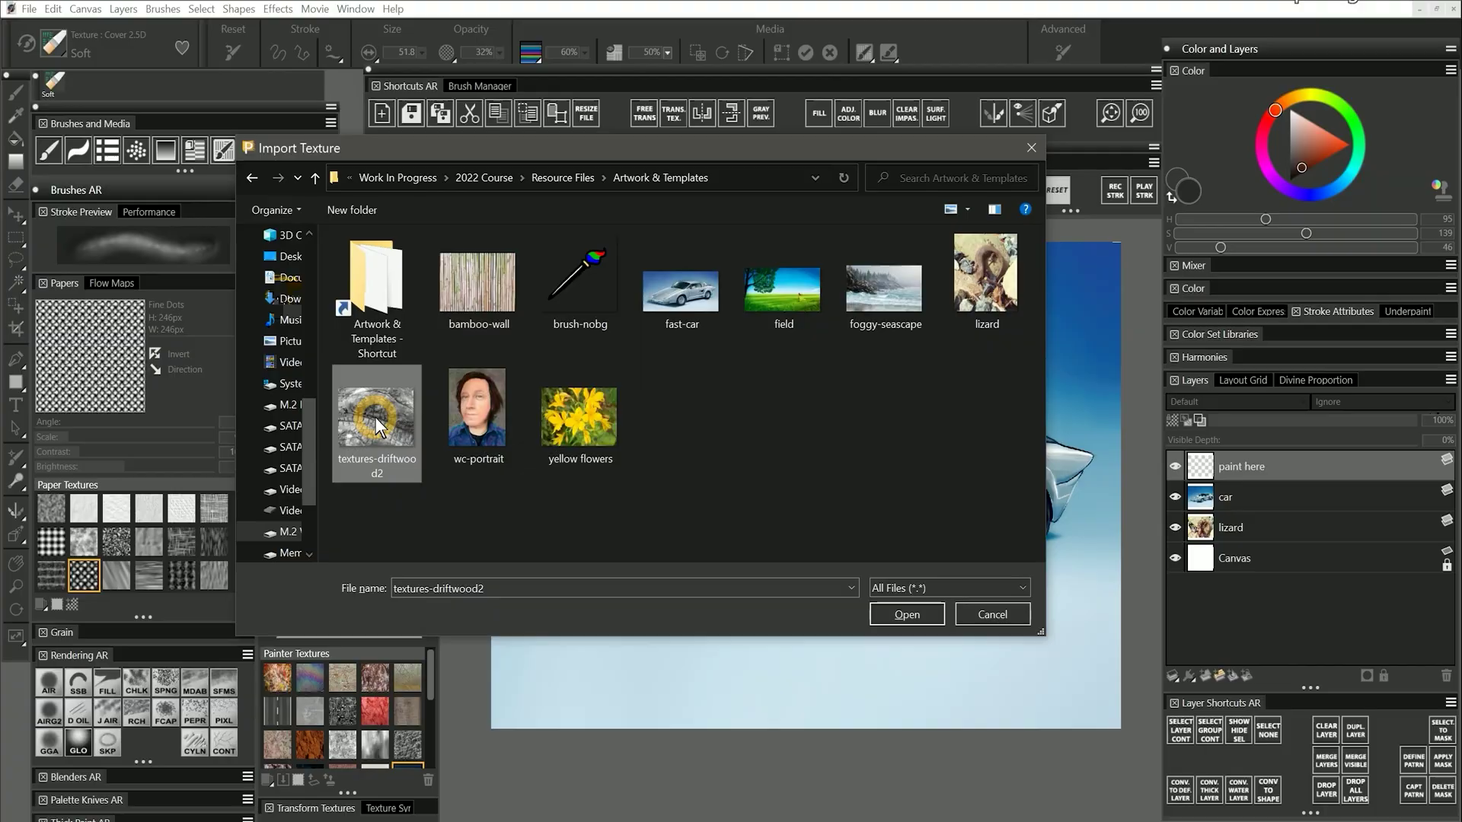
double_click(377, 426)
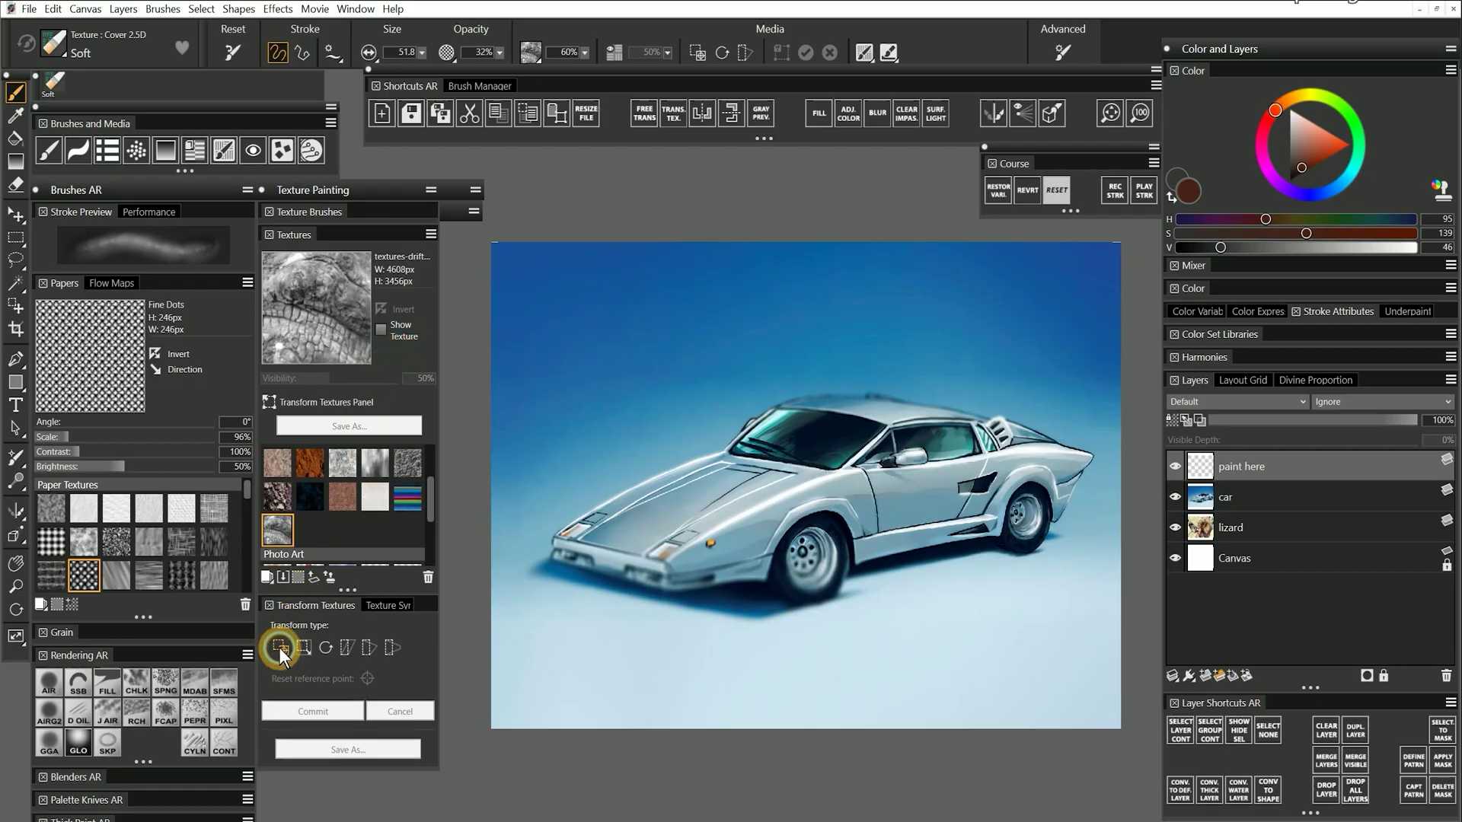
Try repositioning the driftwood texture over the car, cancel, and toggle the texture overlay
left_click(279, 645)
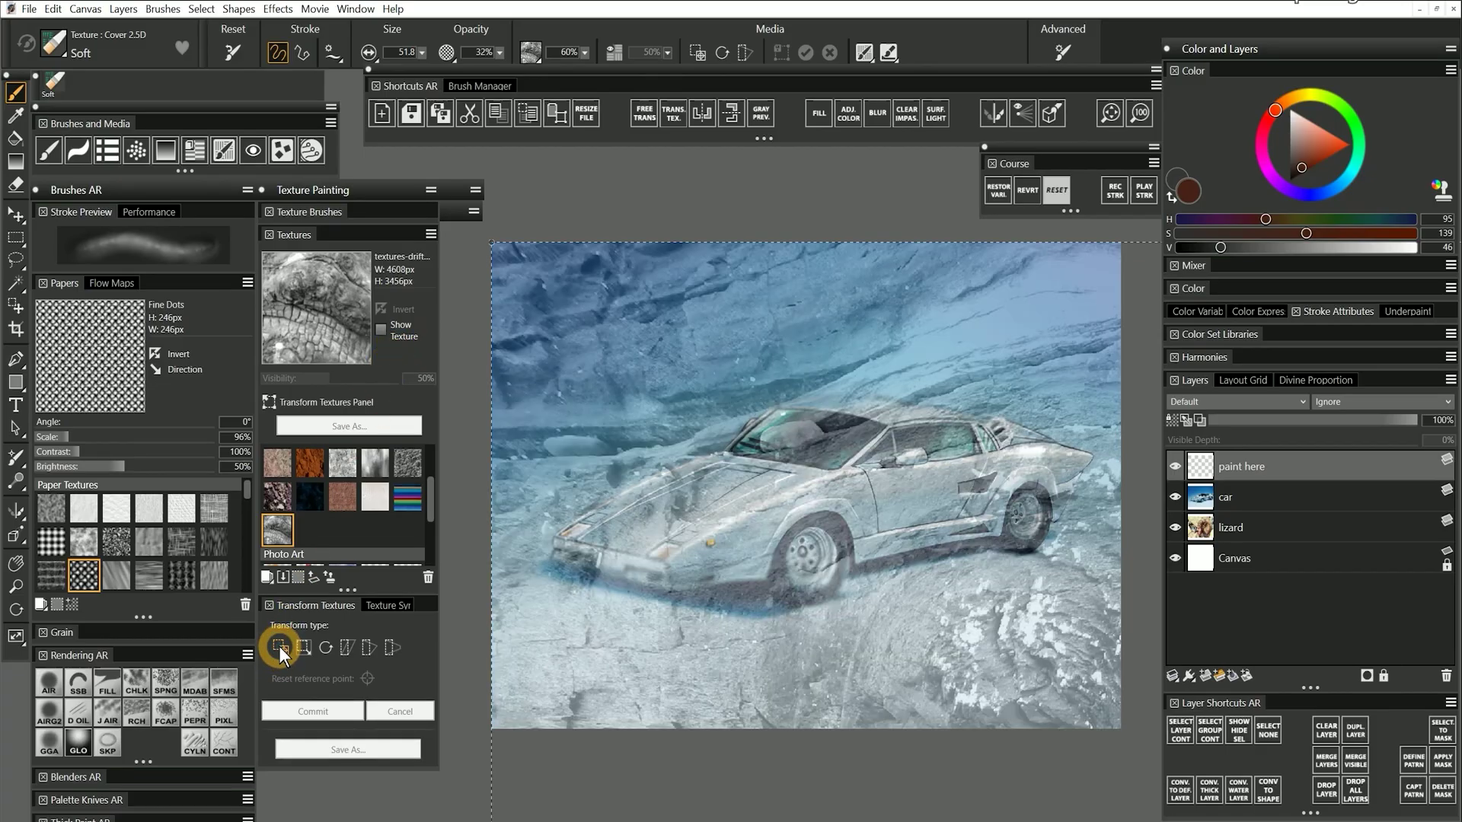
left_click_drag(497, 241, 836, 620)
key("Return")
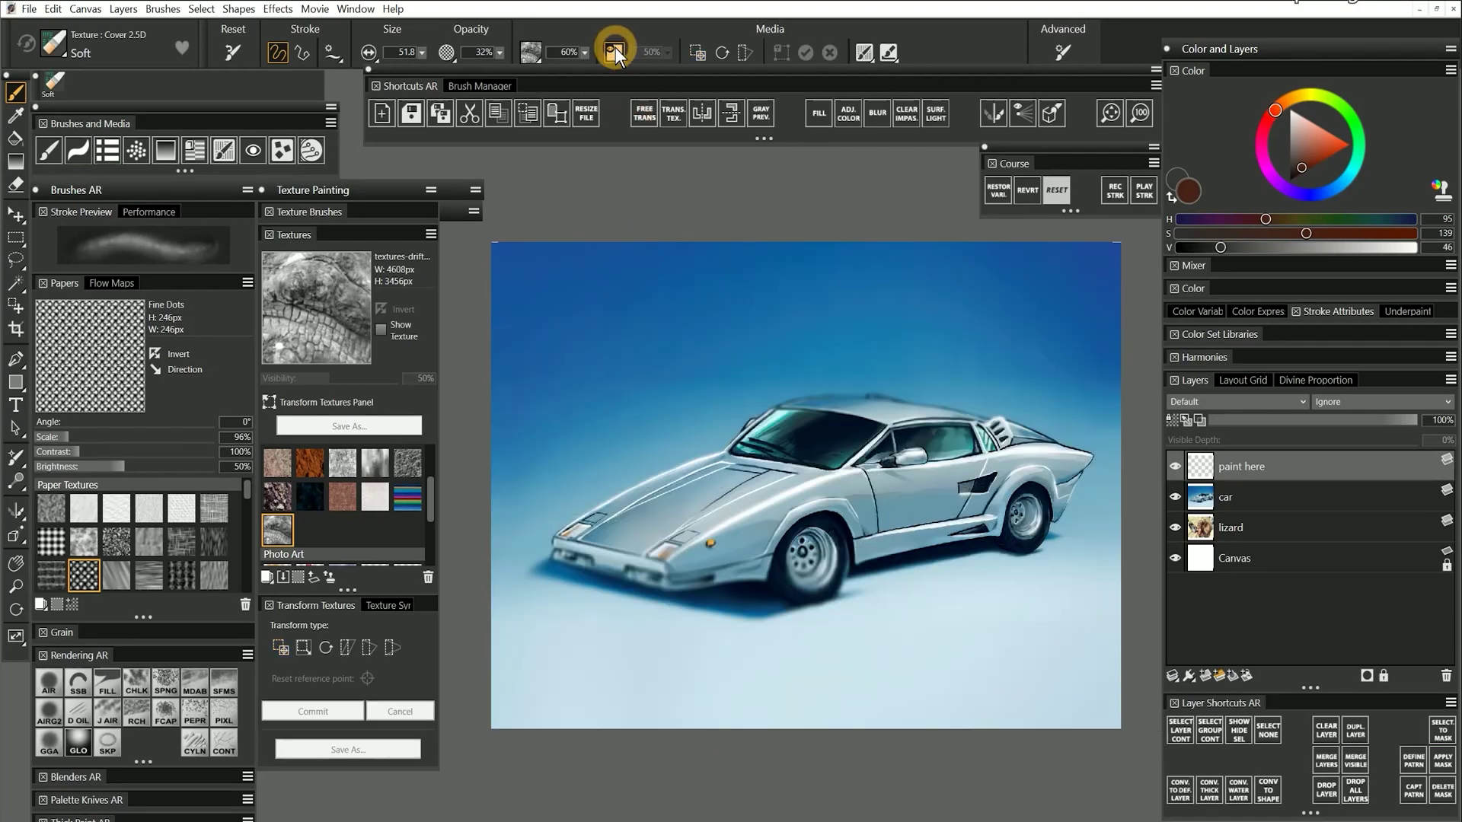
left_click(615, 48)
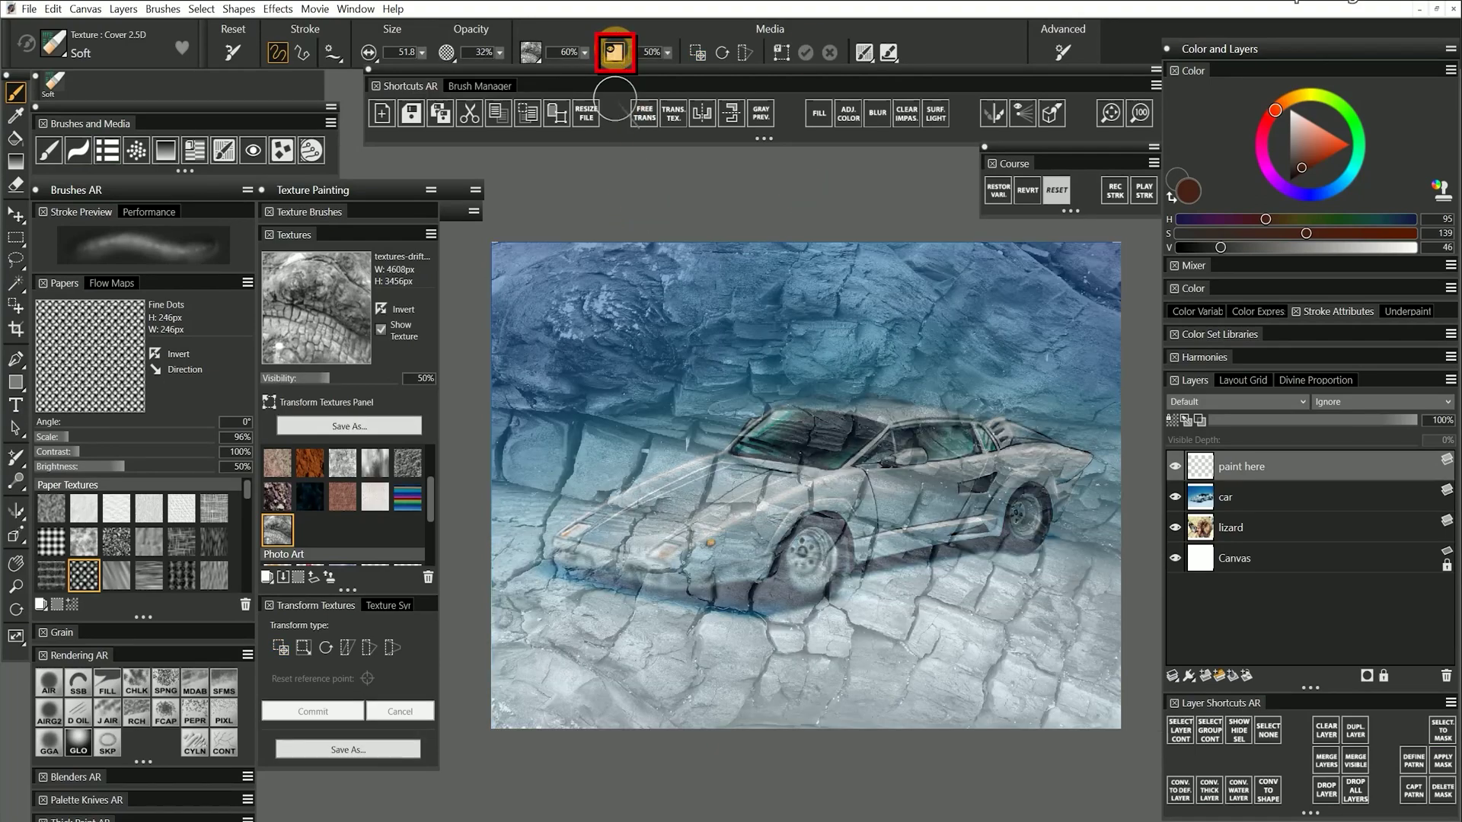
left_click(355, 430)
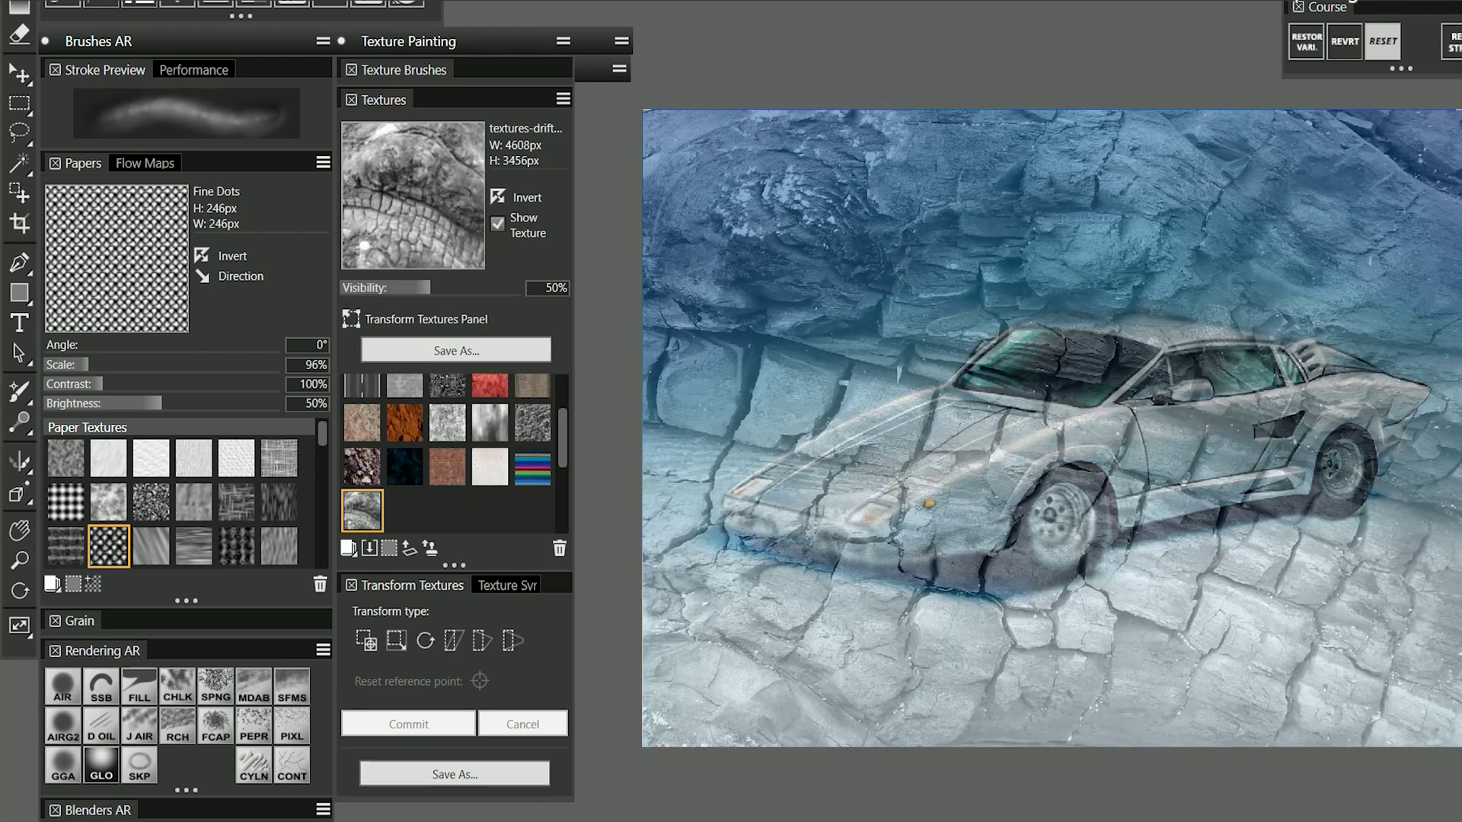
Paint driftwood texture strokes across the car's hood and the ground below
left_click(497, 224)
mouse_move(887, 457)
left_mouse_down()
mouse_move(946, 424)
mouse_move(1037, 463)
mouse_move(1109, 457)
left_mouse_up()
mouse_move(990, 655)
left_mouse_down()
mouse_move(776, 686)
mouse_move(770, 642)
mouse_move(853, 734)
mouse_move(1126, 649)
mouse_move(1038, 708)
mouse_move(1397, 721)
mouse_move(1216, 628)
left_mouse_up()
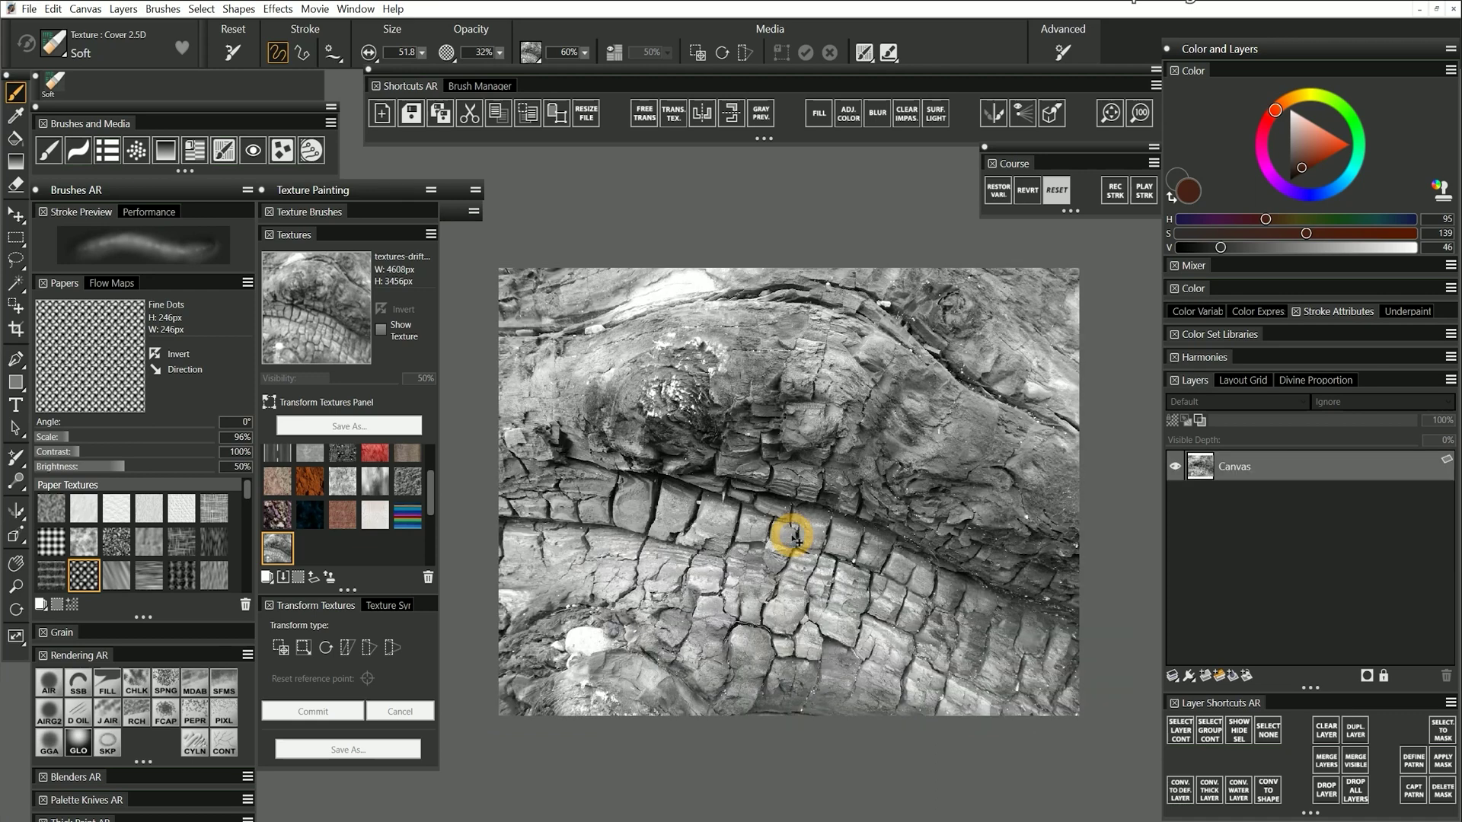
Marquee-select an area of the driftwood photo and capture it as a new texture
left_click(18, 239)
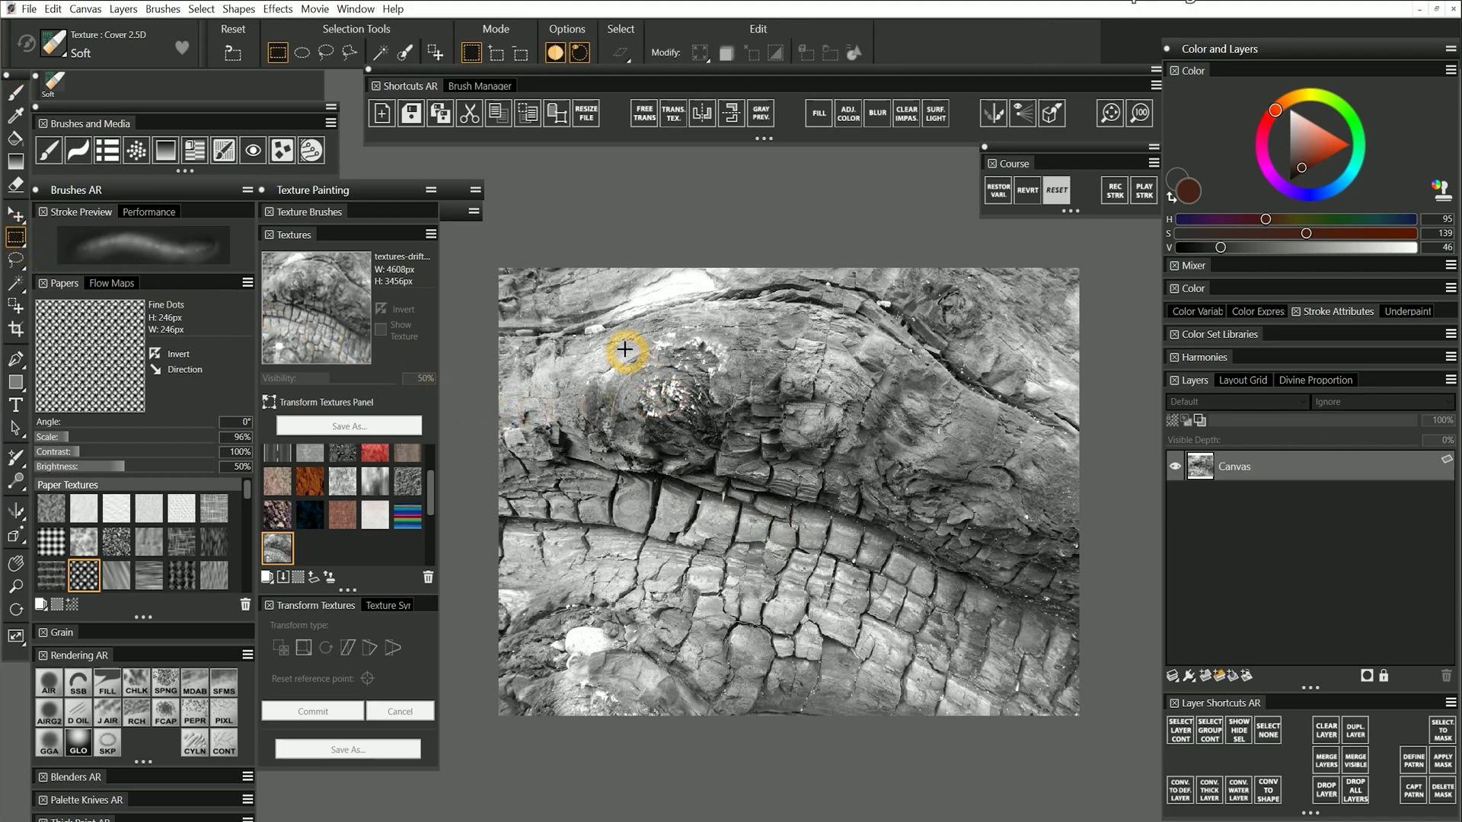
left_click_drag(611, 335, 832, 479)
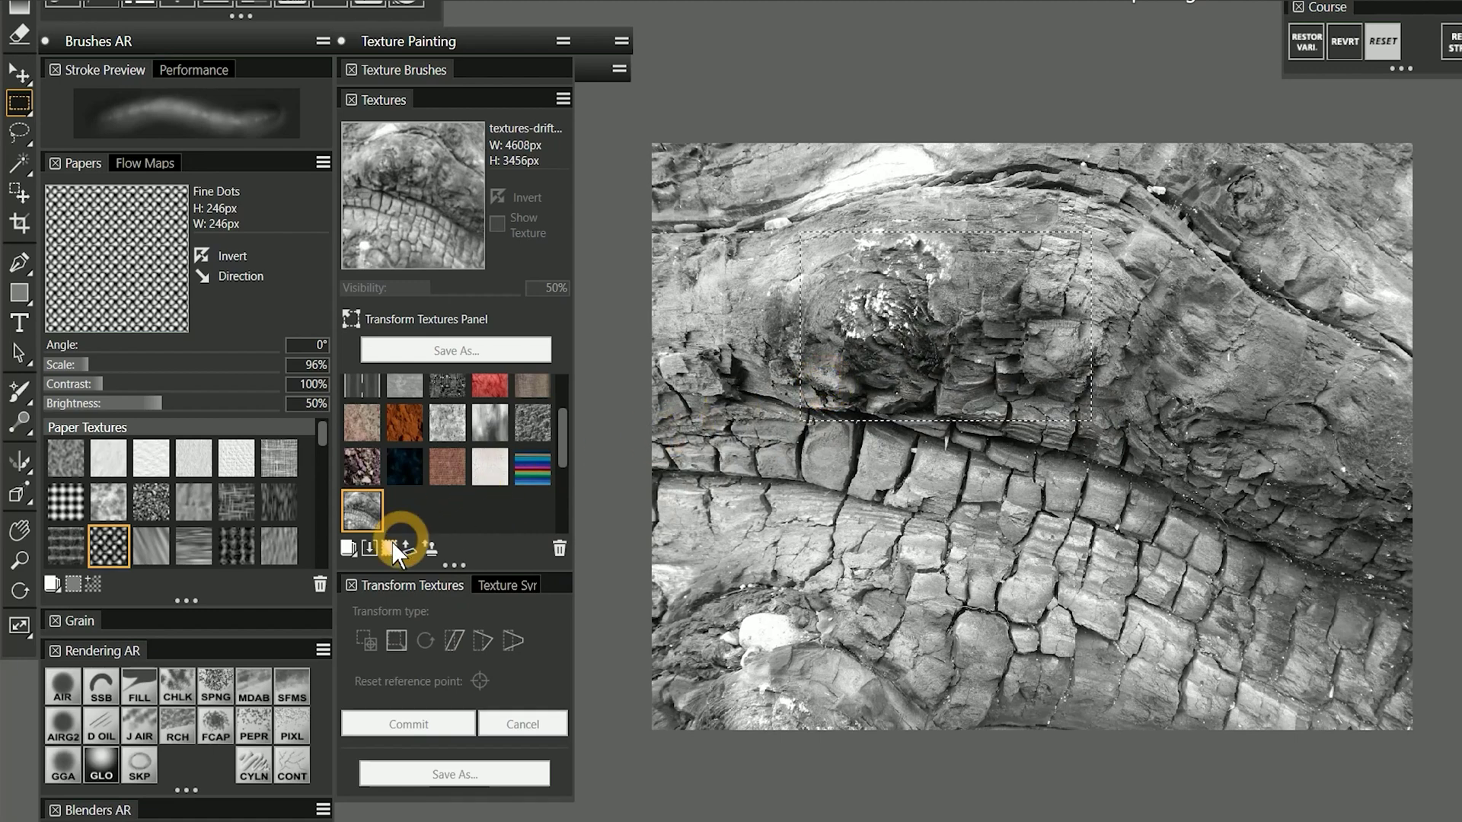
left_click(389, 547)
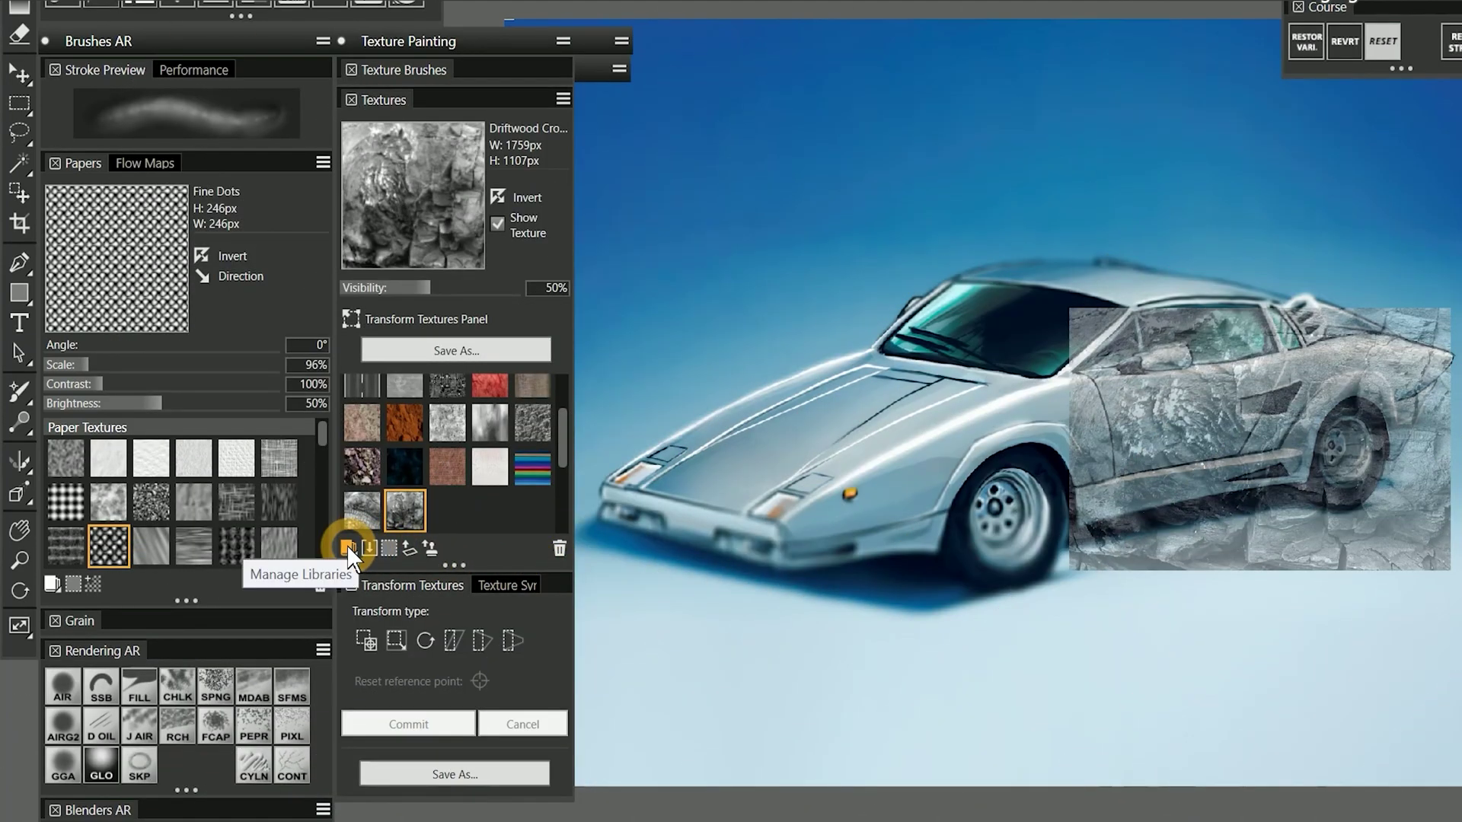
Create a new 'Textures AR' texture library and move the Driftwood Cropped texture into it
left_click(347, 548)
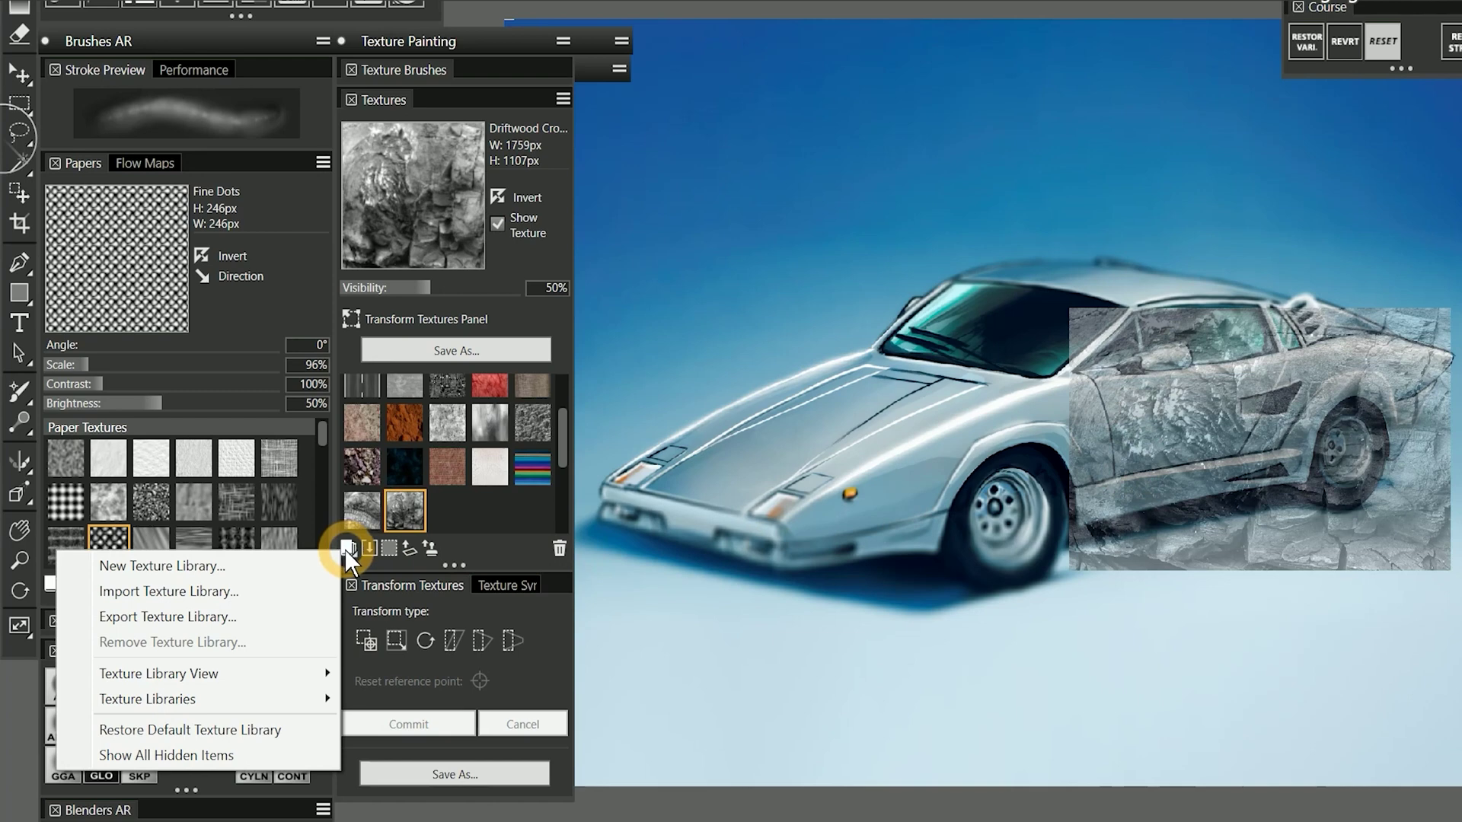
left_click(155, 568)
left_click_drag(561, 446, 554, 527)
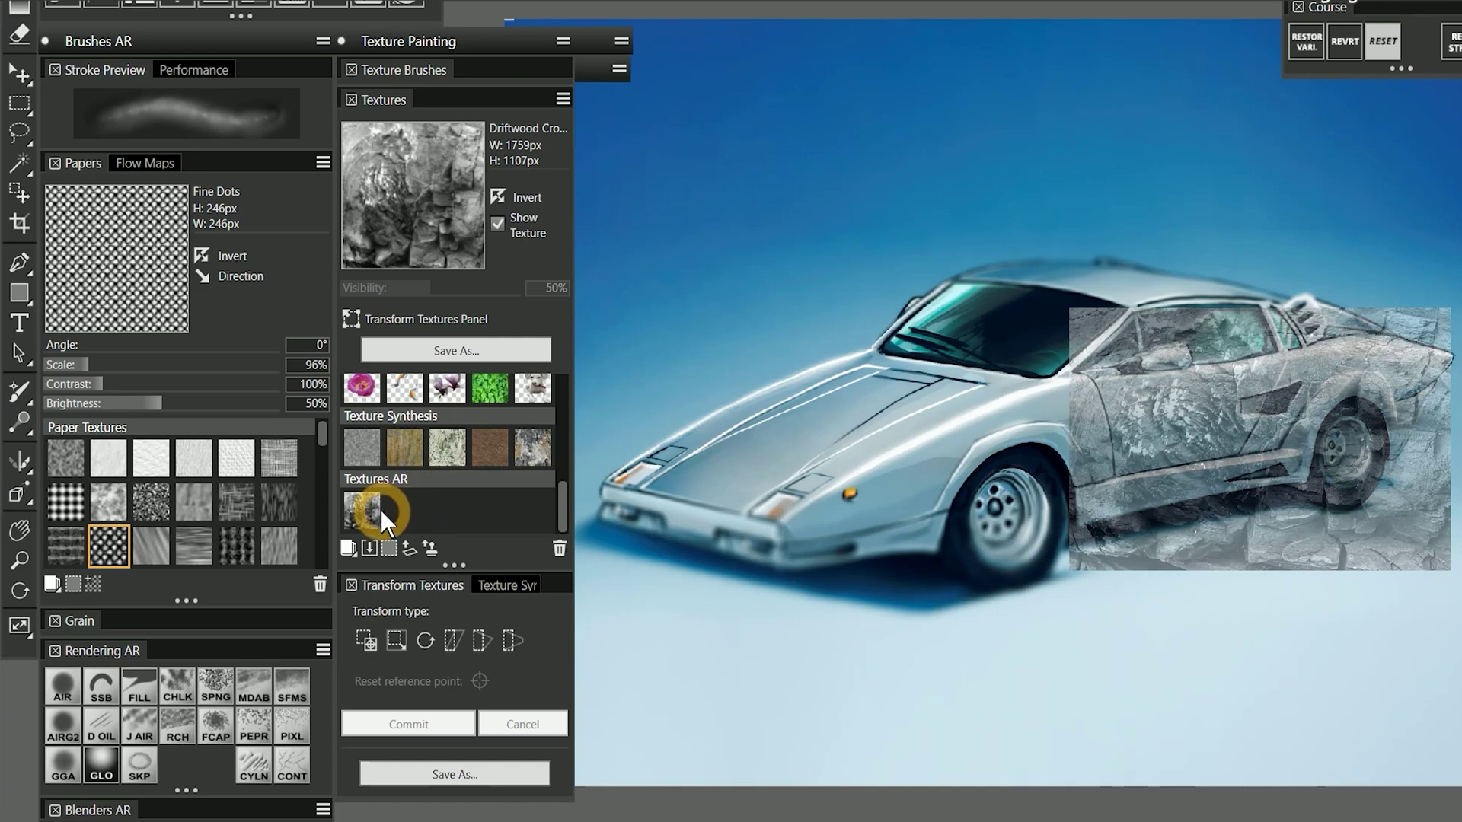
Uncheck Texture Synthesis in the texture library list so it no longer shows in the Textures panel
left_click(348, 548)
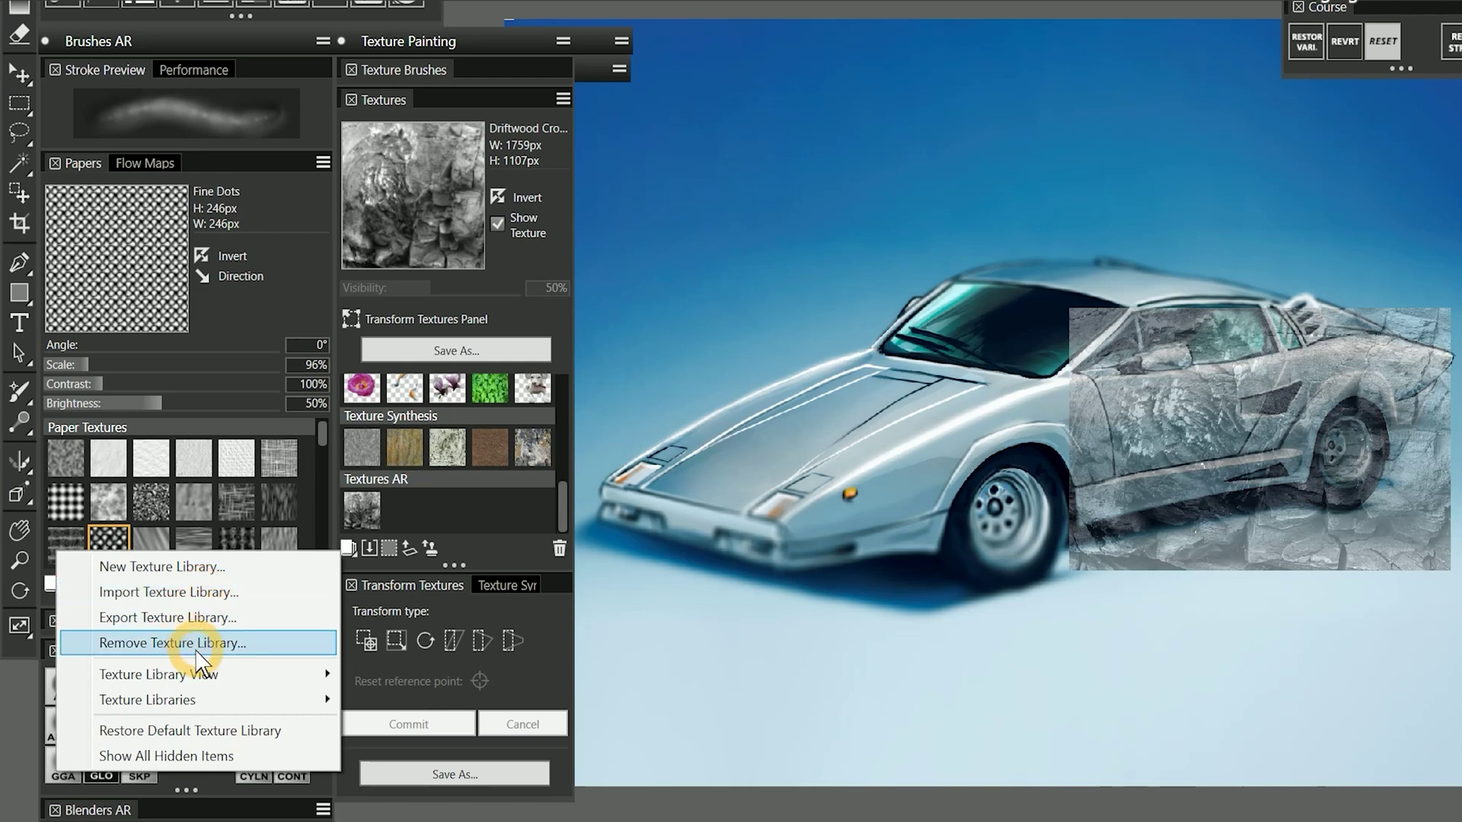
mouse_move(196, 675)
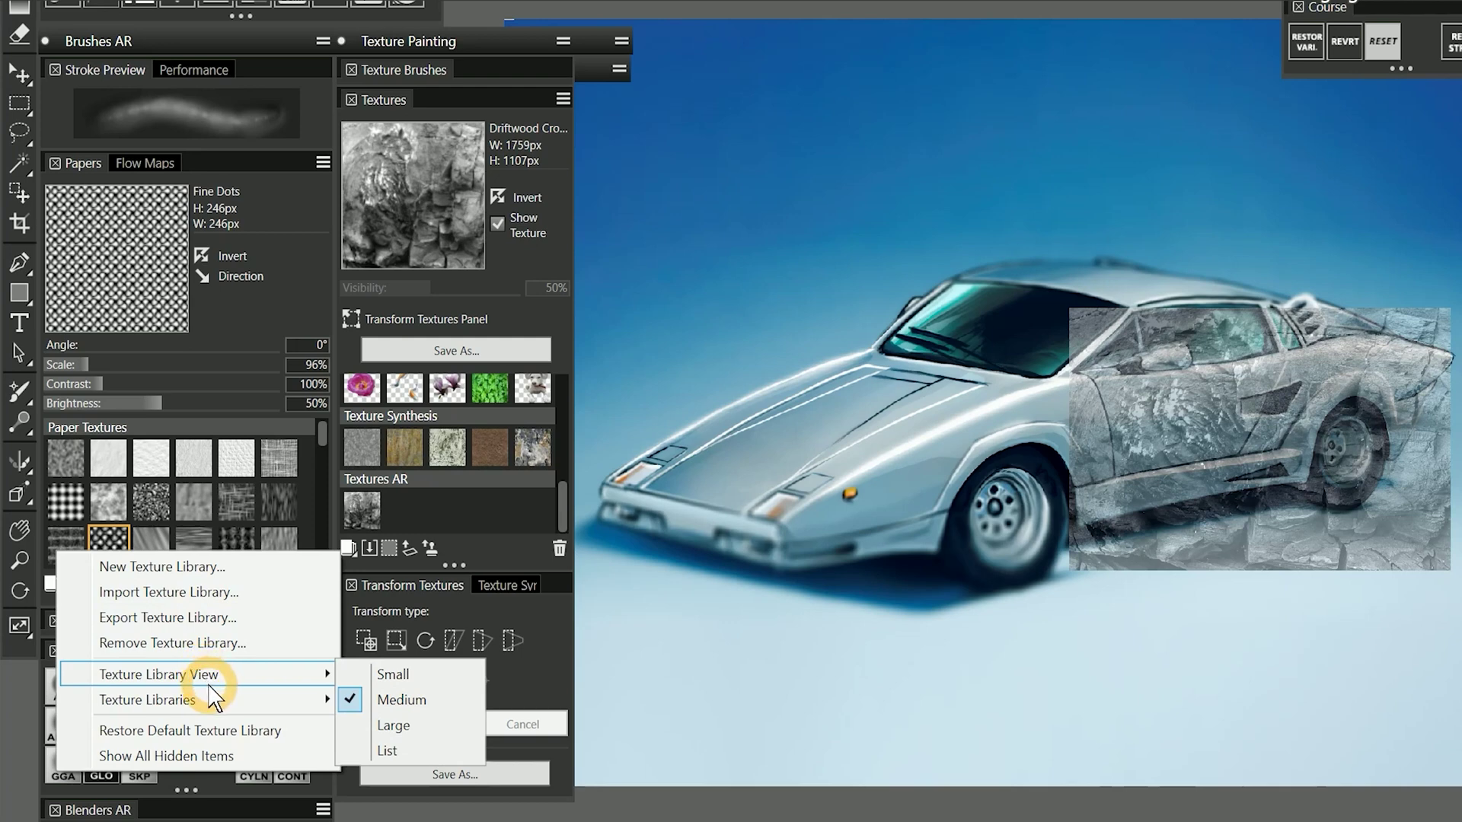
mouse_move(212, 701)
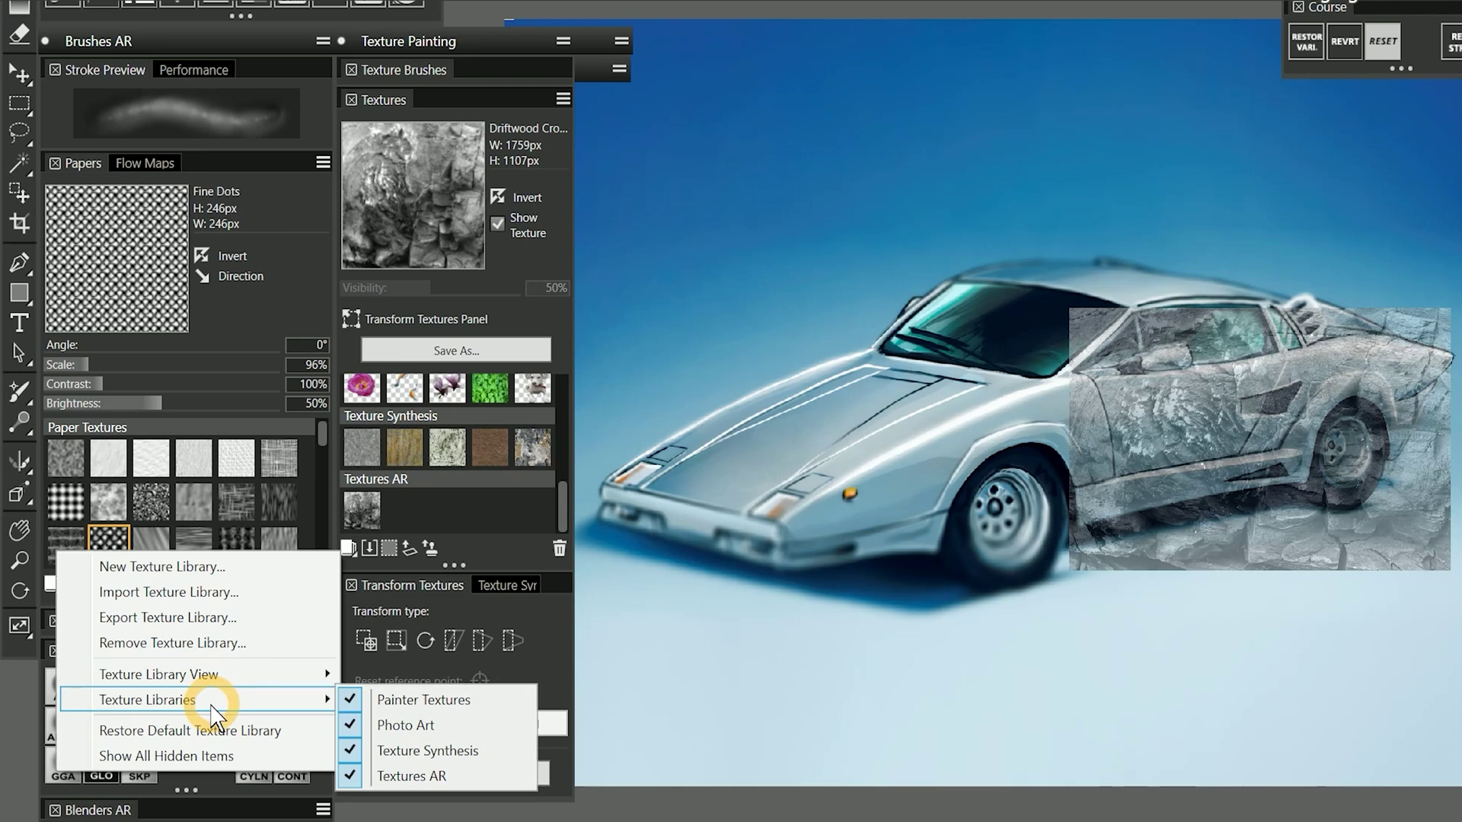
left_click(449, 750)
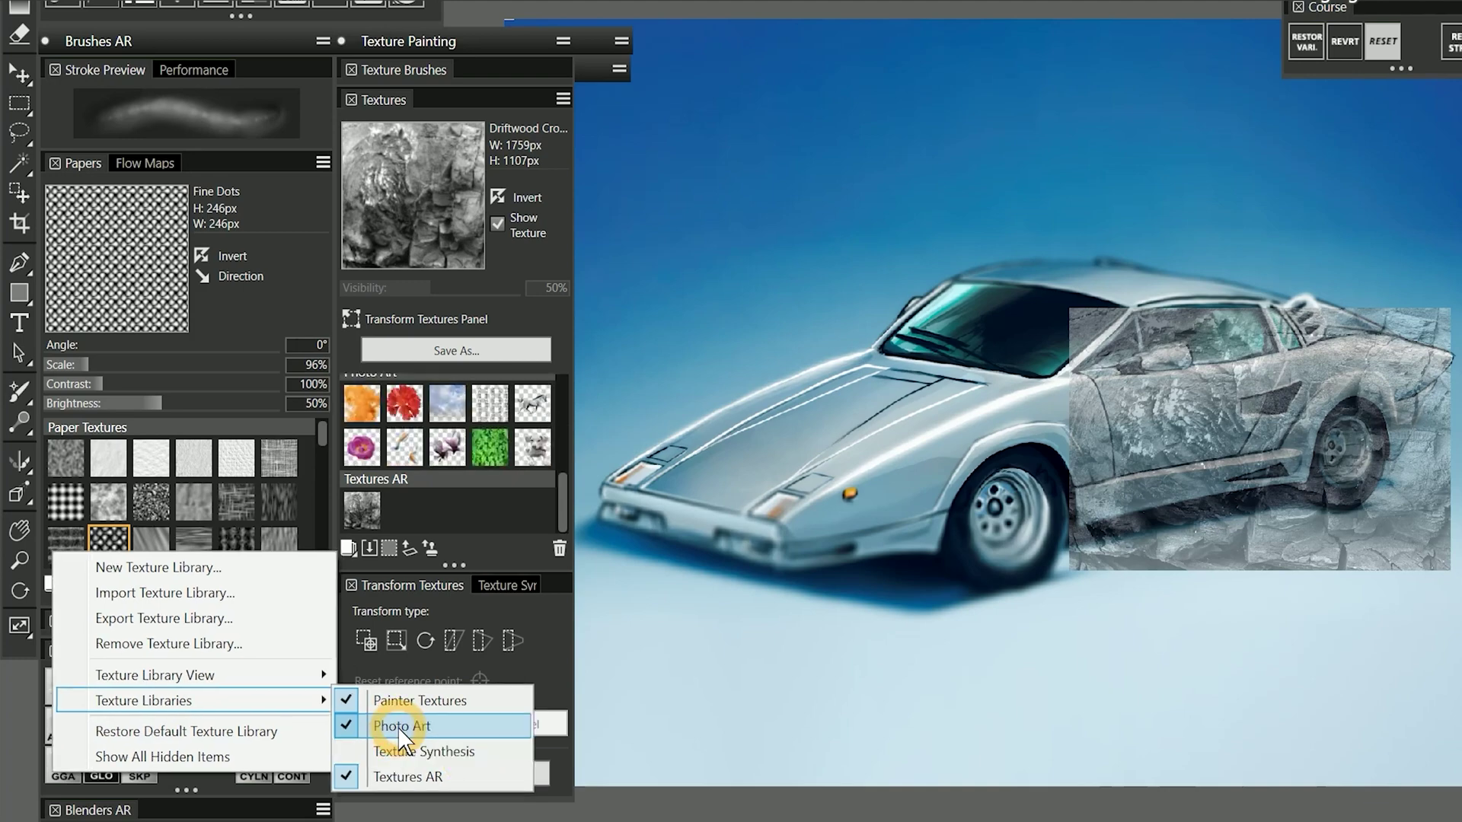
left_click(349, 549)
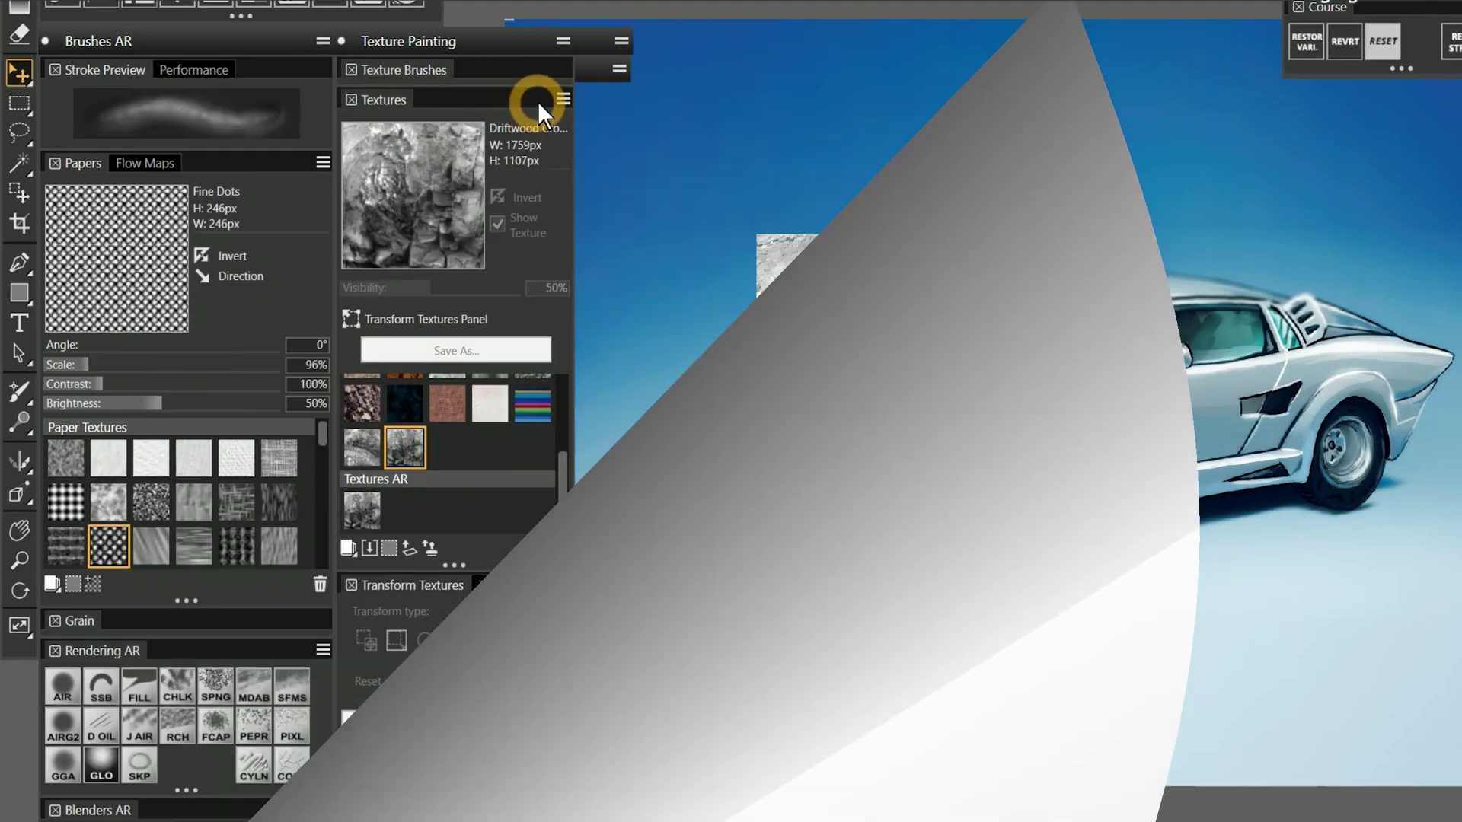
Open the Textures panel options menu for the Driftwood Cropped texture
left_click(562, 99)
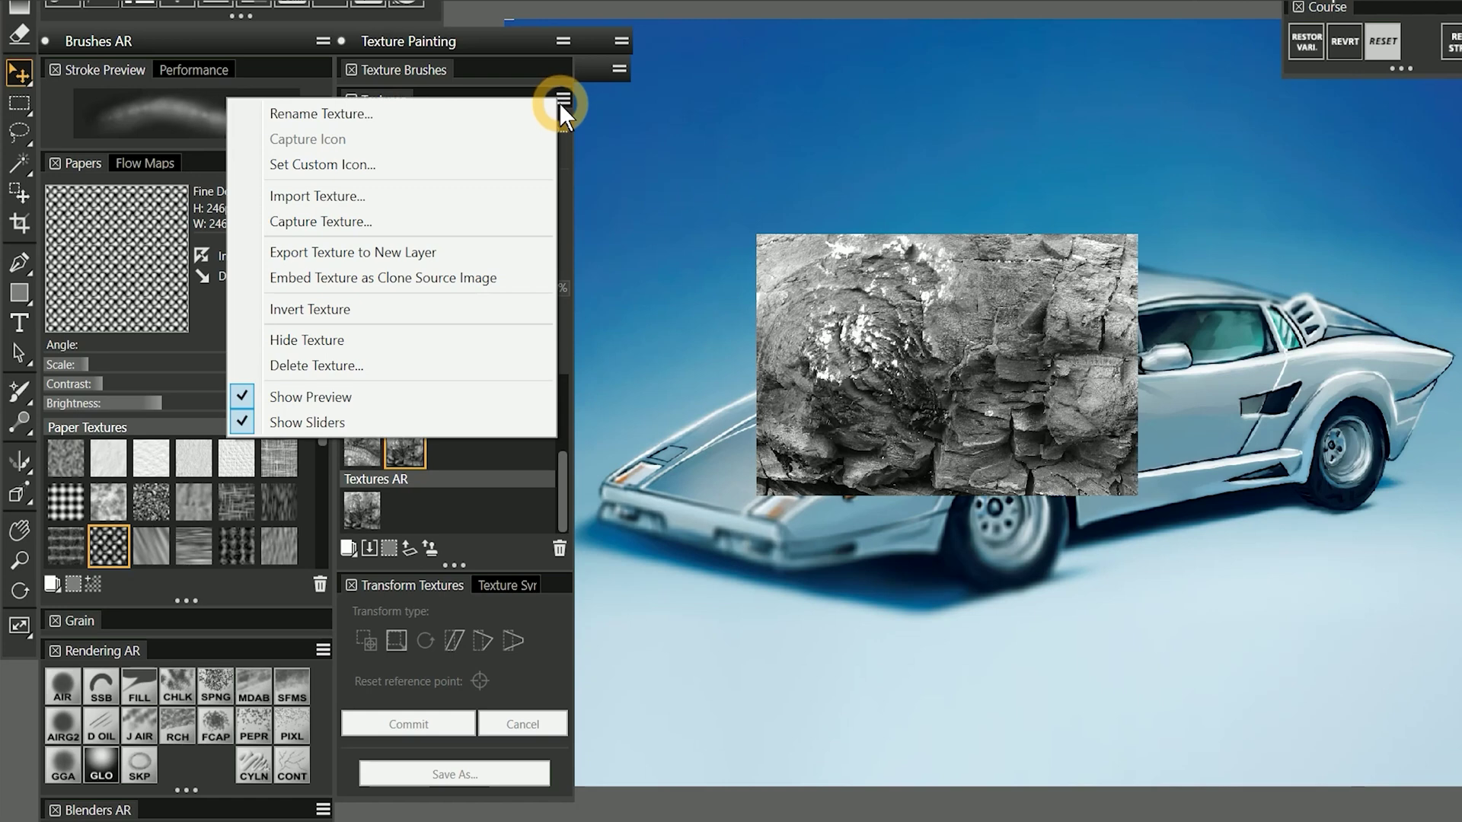
Dismiss the Textures panel options menu without changing any settings
left_click(344, 406)
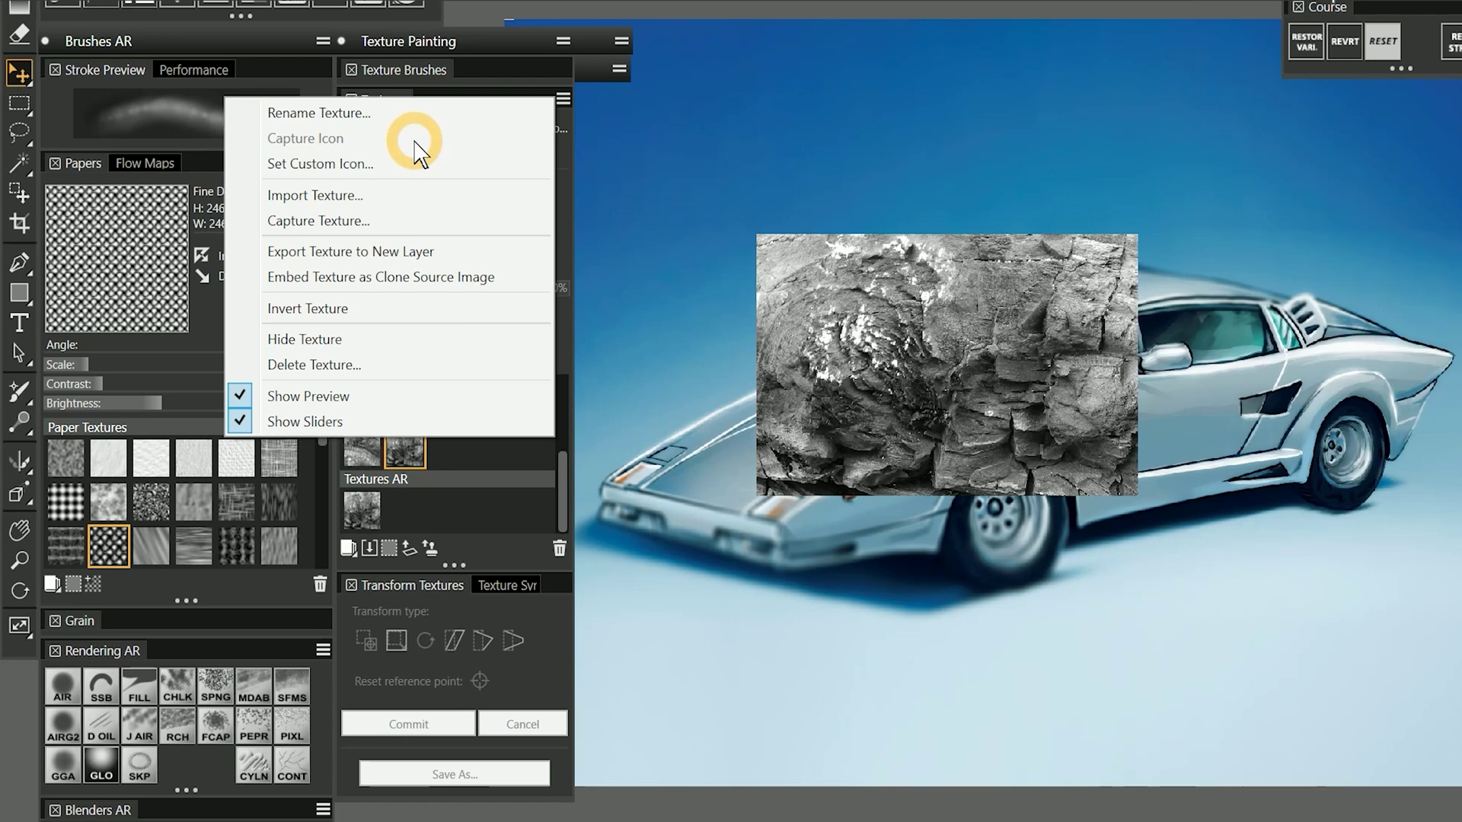
Capture a rectangular area of the driftwood image as the Driftwood Cropped texture's icon, then deselect
left_click(405, 546)
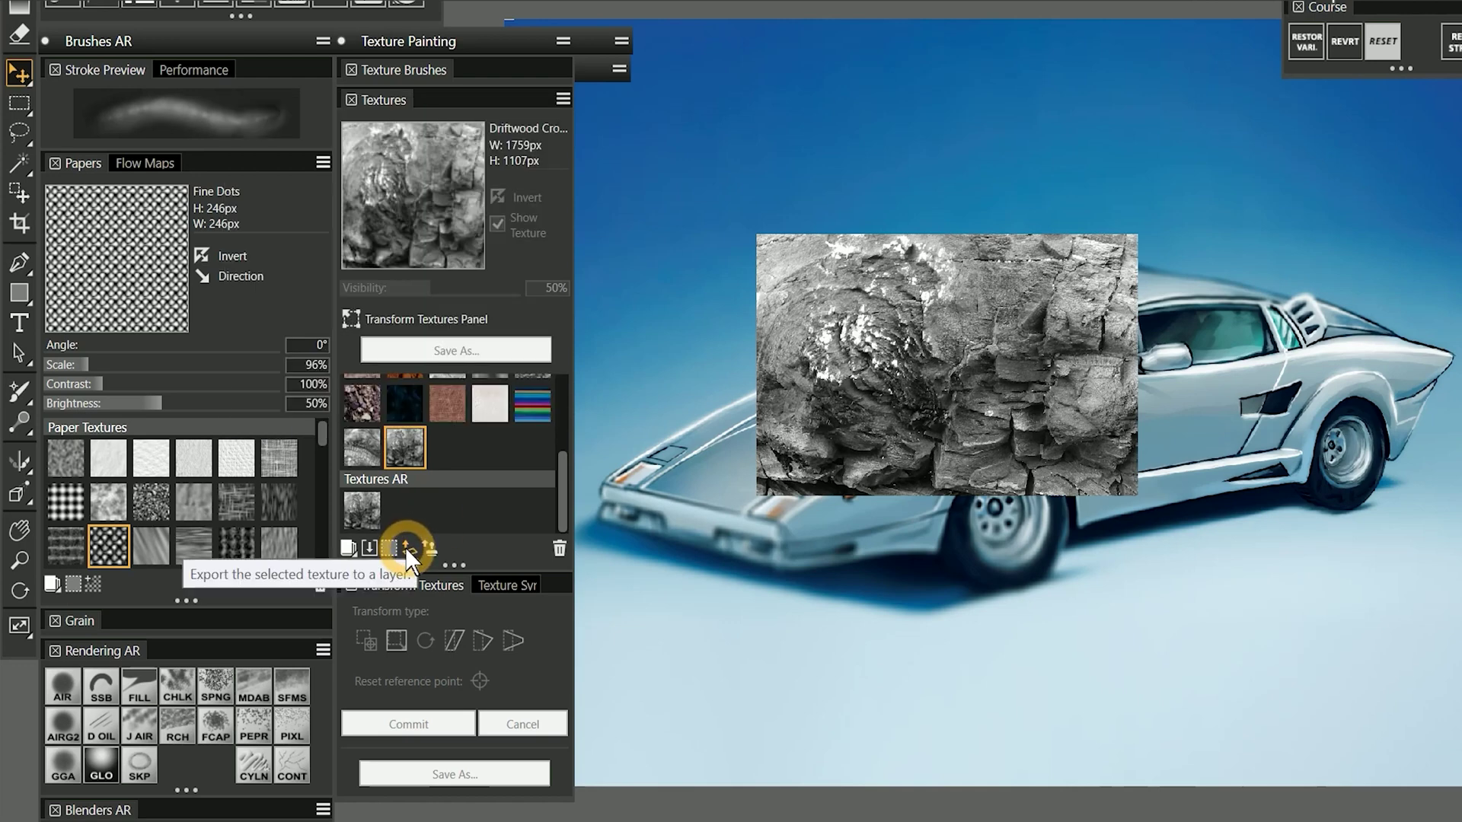
left_click(19, 103)
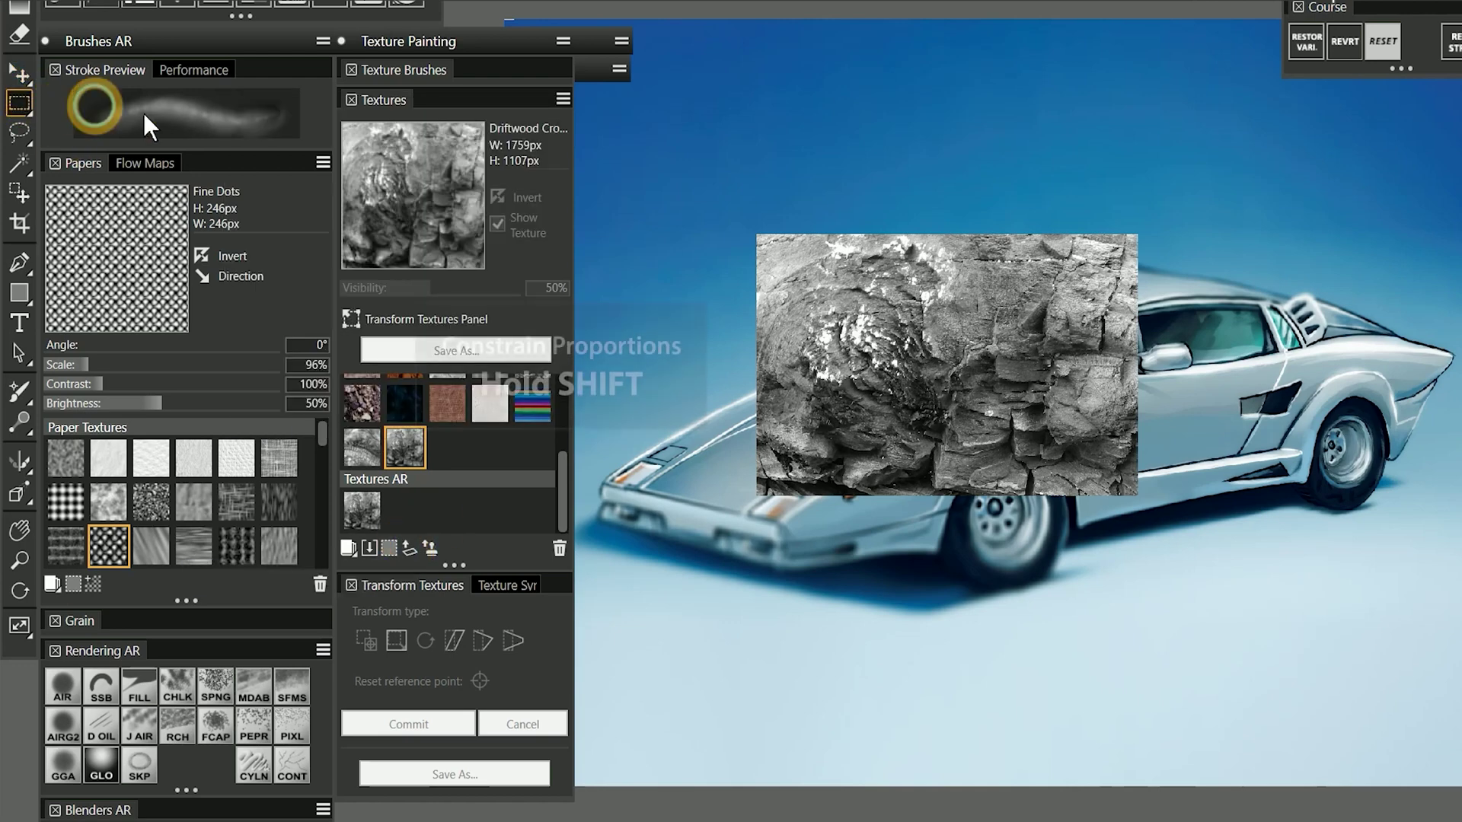
left_click_drag(843, 265, 1036, 465)
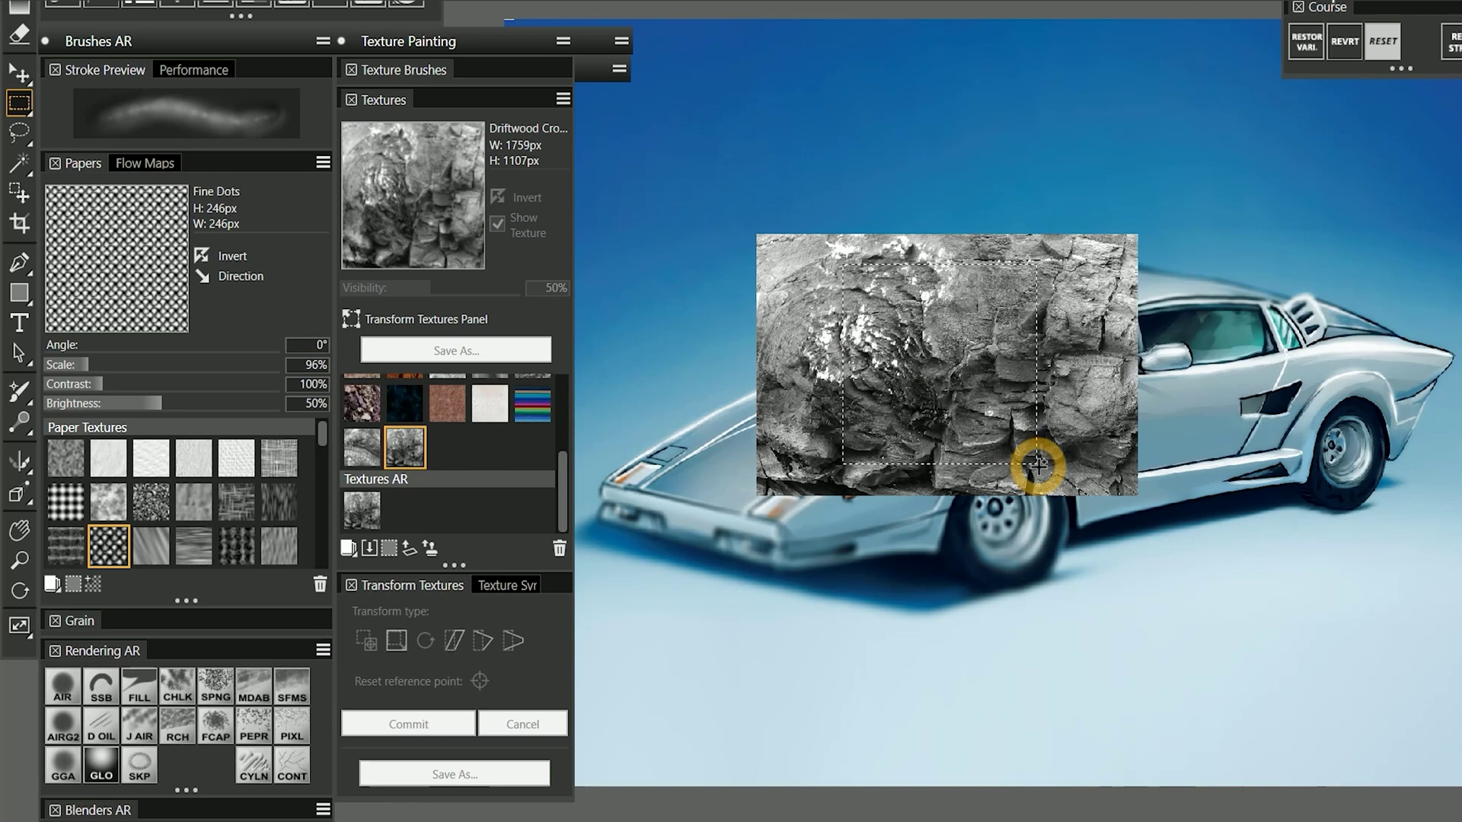
right_click(400, 445)
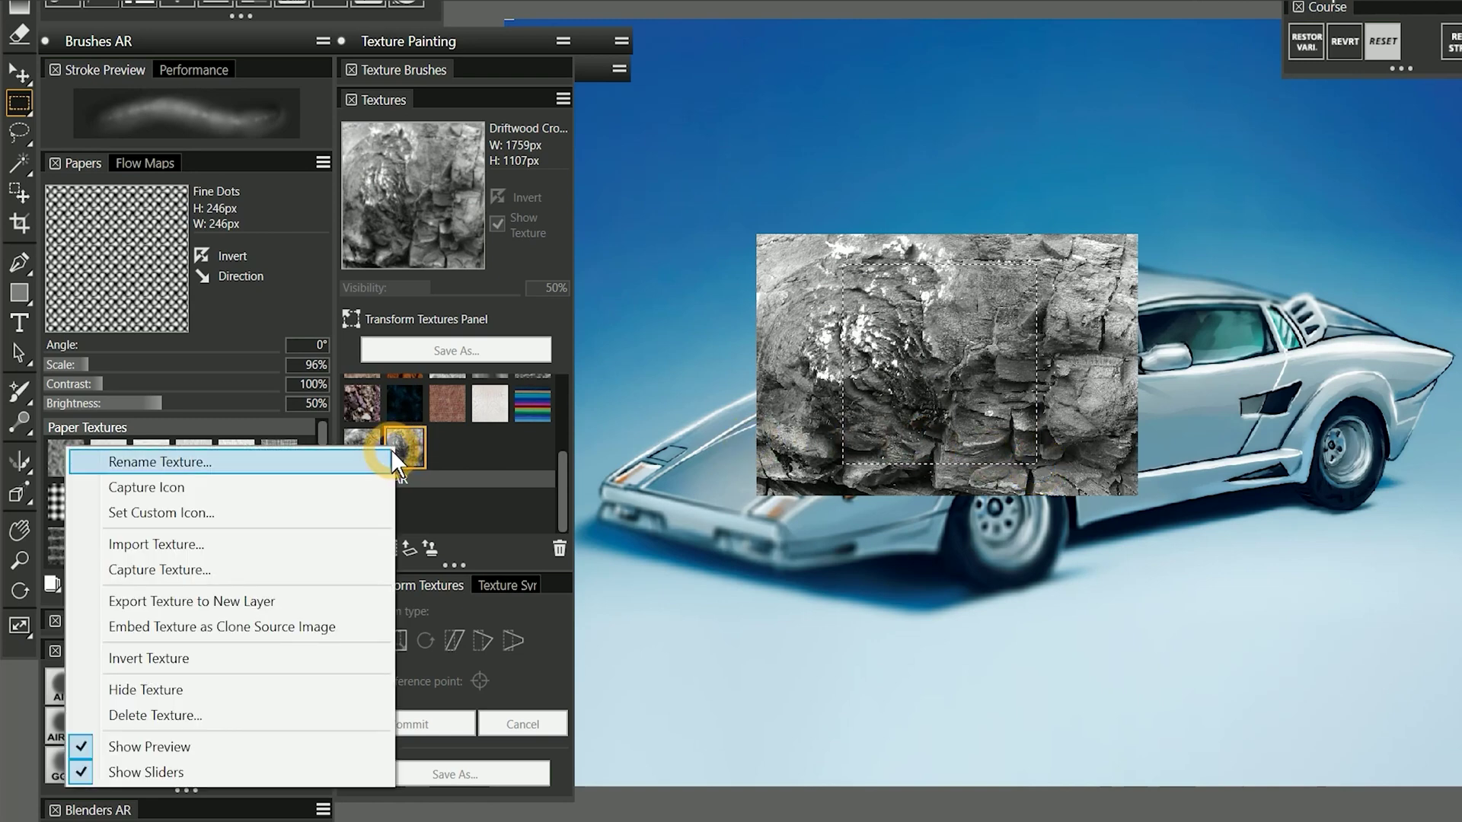
left_click(200, 489)
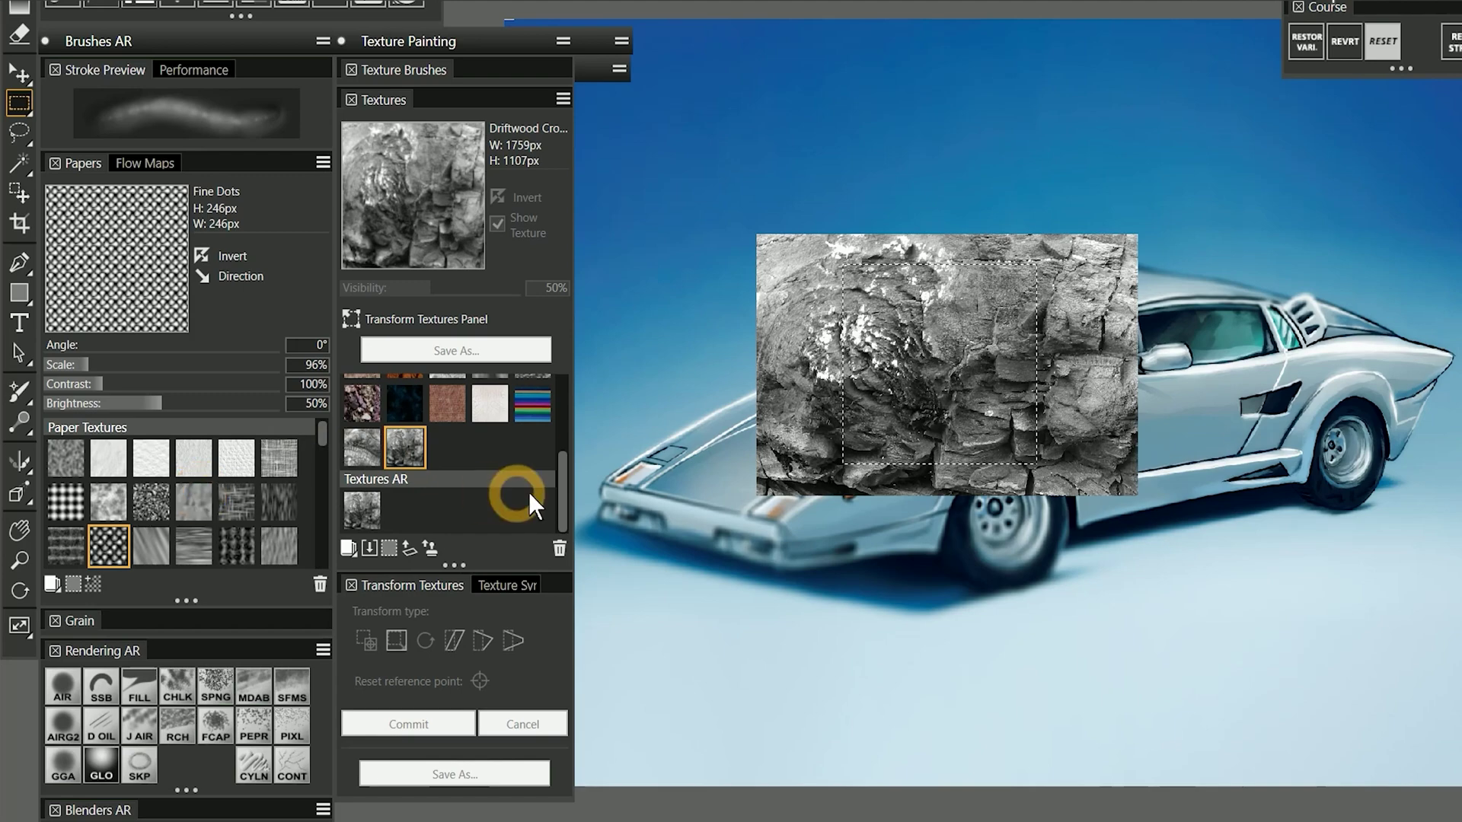
key("ctrl+d")
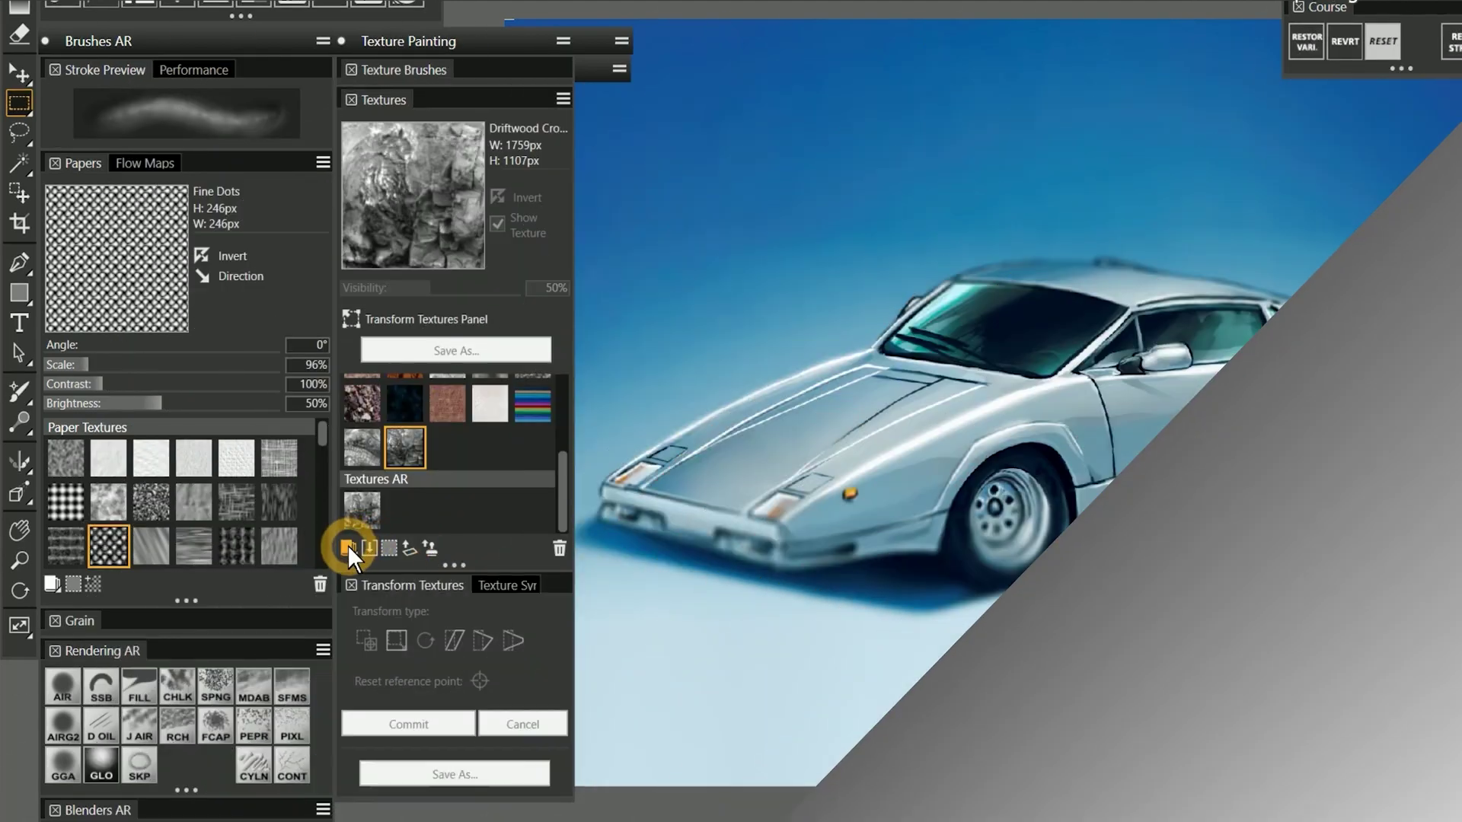
Delete the Driftwood Cropped texture from the library and confirm the deletion
left_click(348, 547)
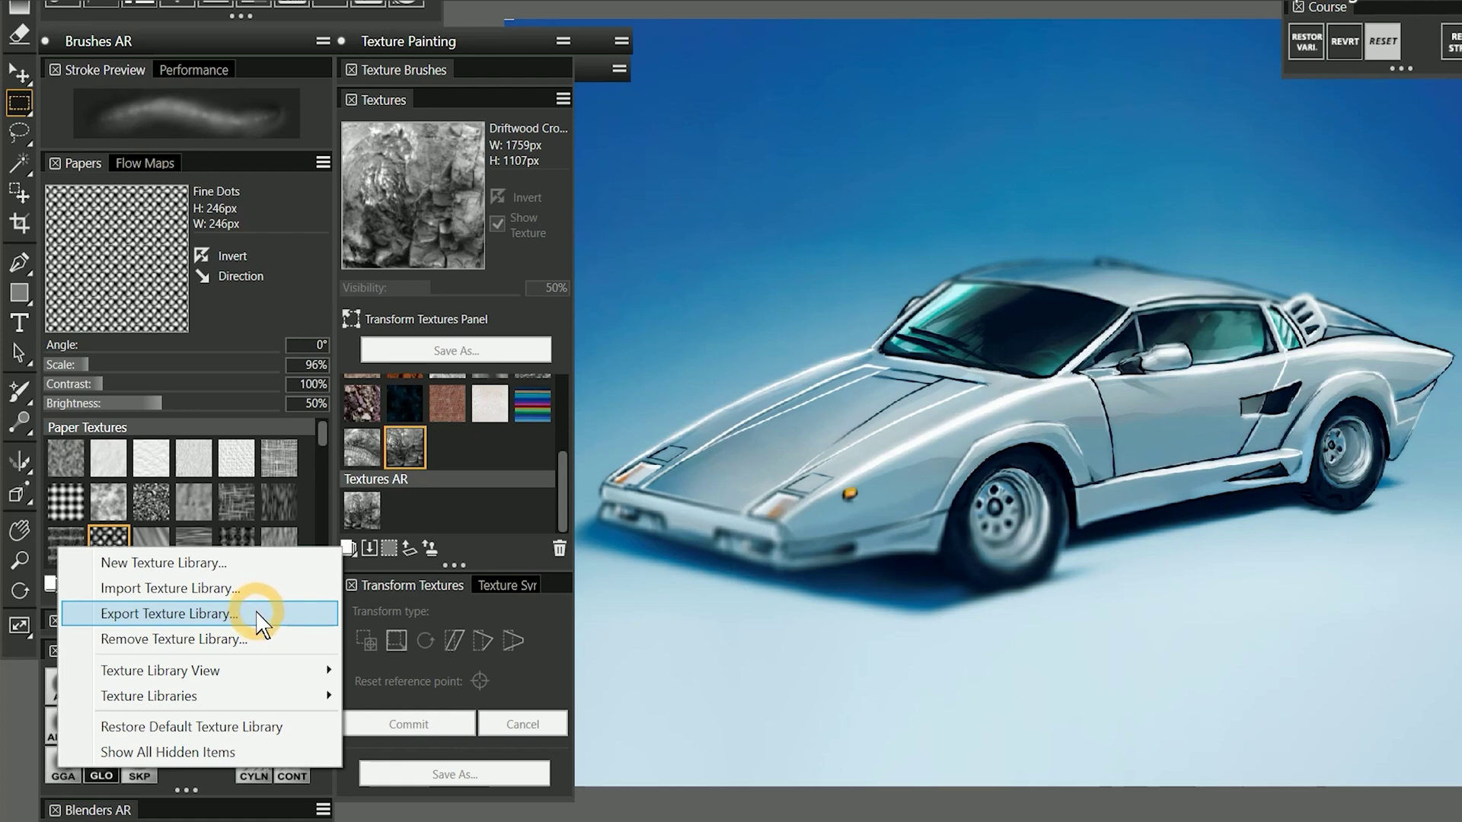
scroll(408, 487, "up", 2)
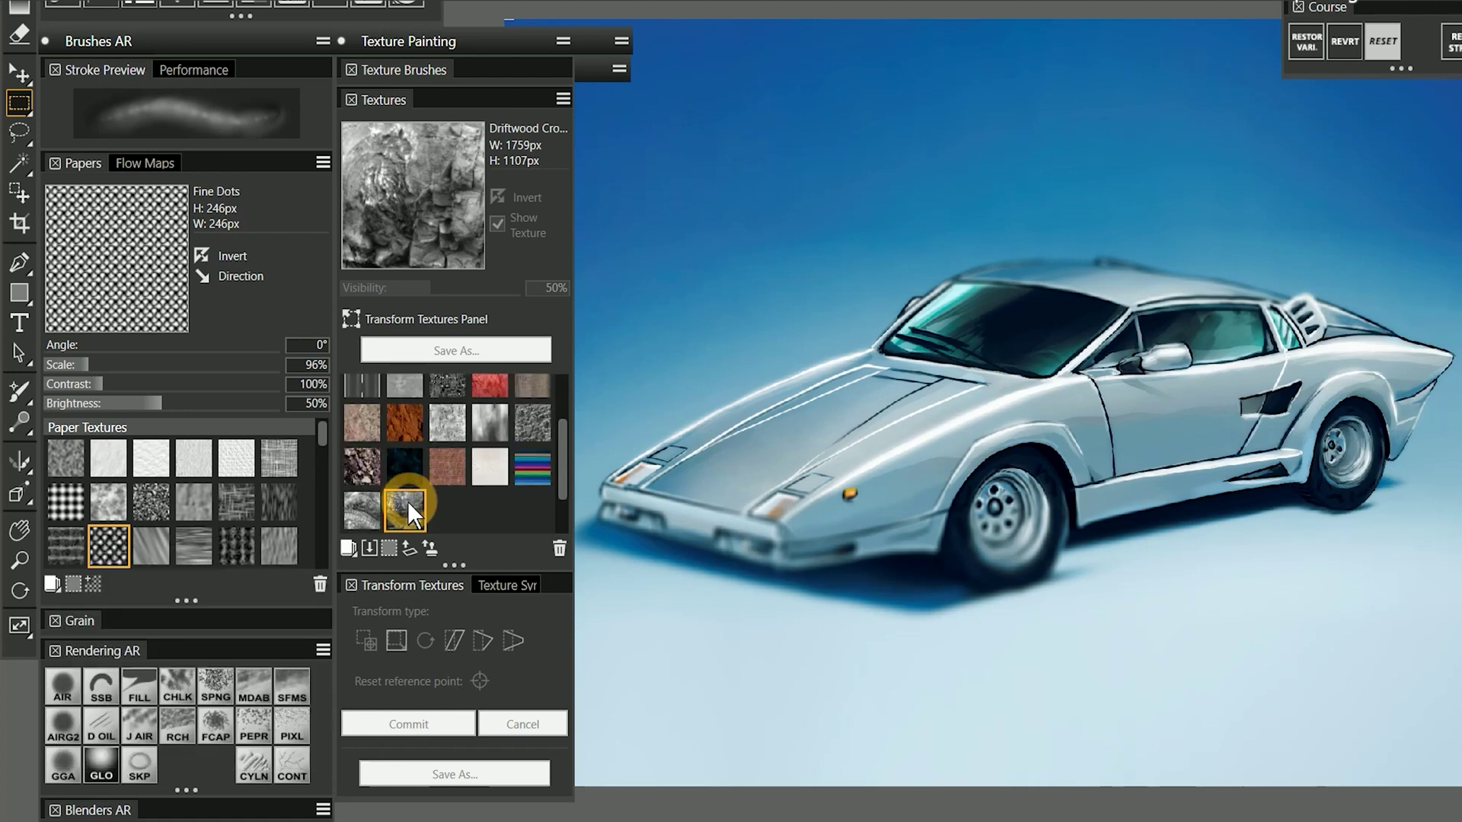
left_click(559, 548)
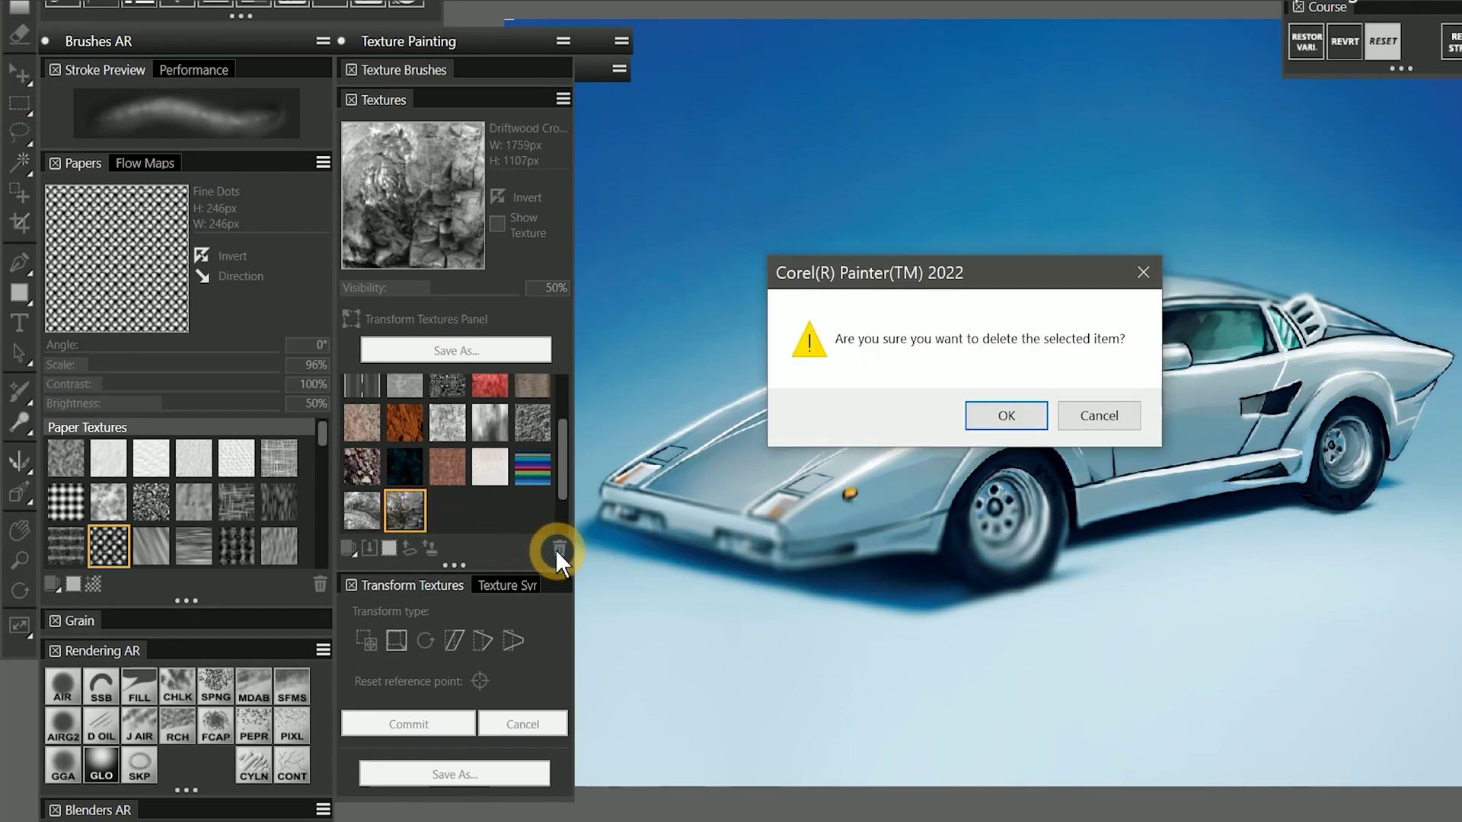
left_click(1007, 416)
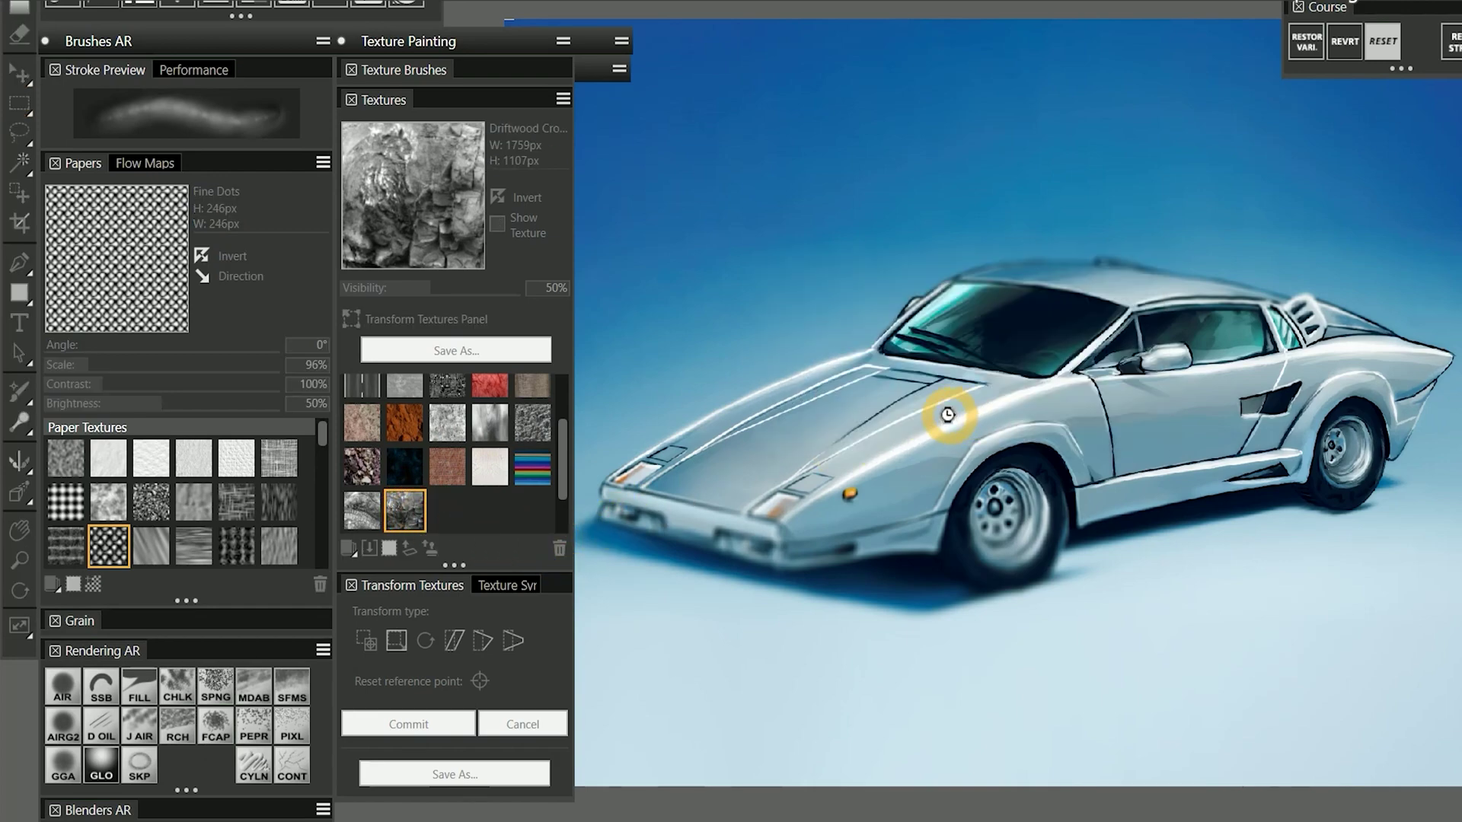